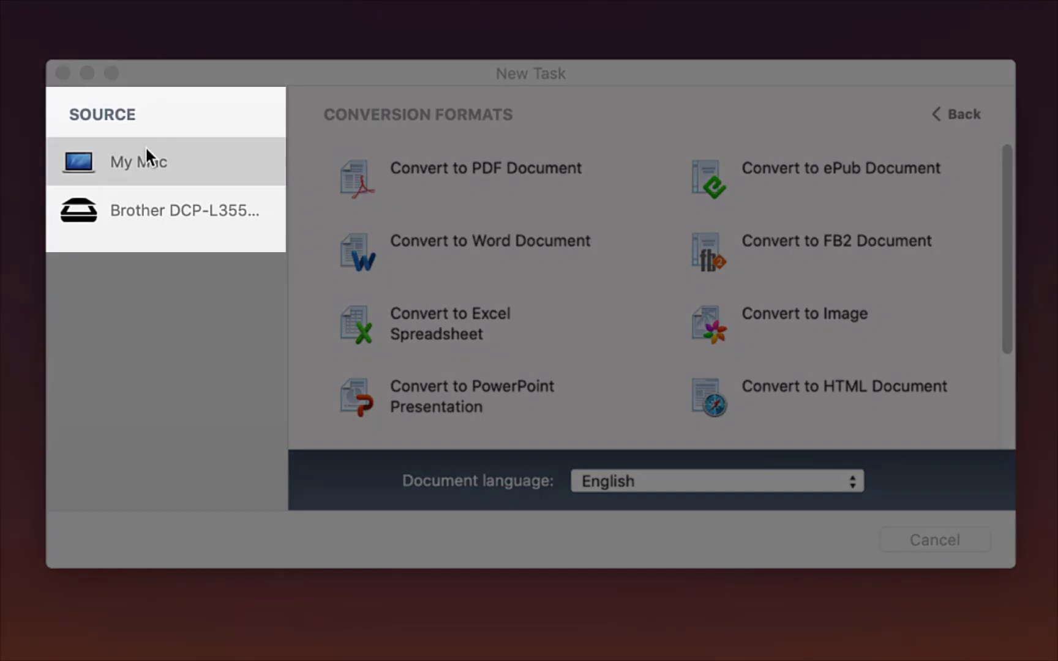
# Compare the conversion formats offered for the Brother scanner and for My Mac, finishing with My Mac as the source.
pyautogui.click(146, 207)
pyautogui.click(147, 211)
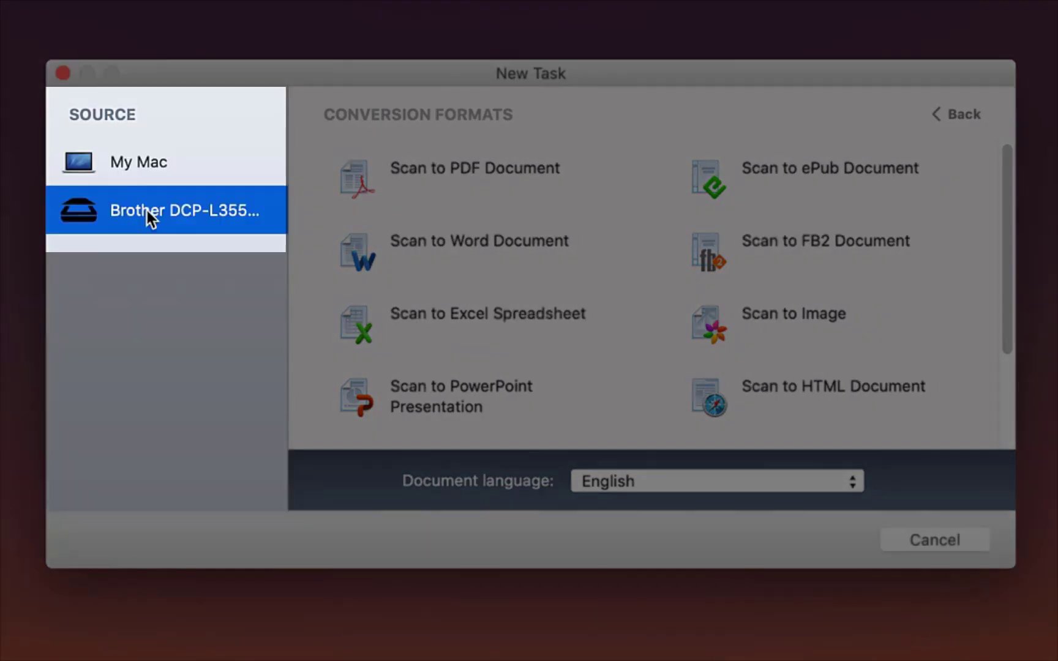
pyautogui.click(147, 163)
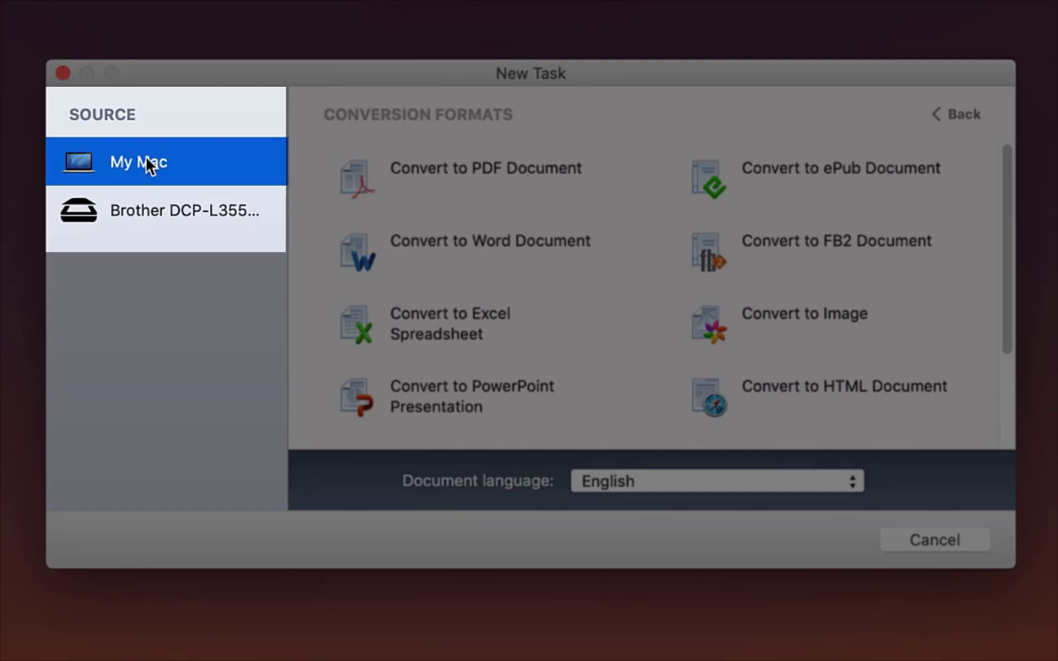
pyautogui.click(145, 213)
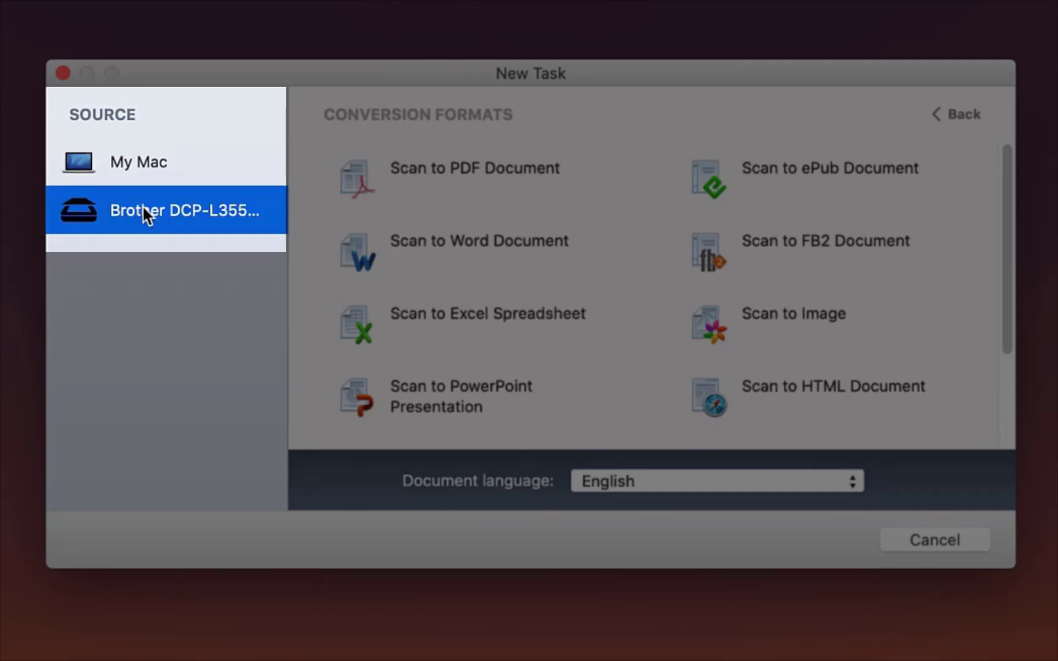
pyautogui.click(149, 162)
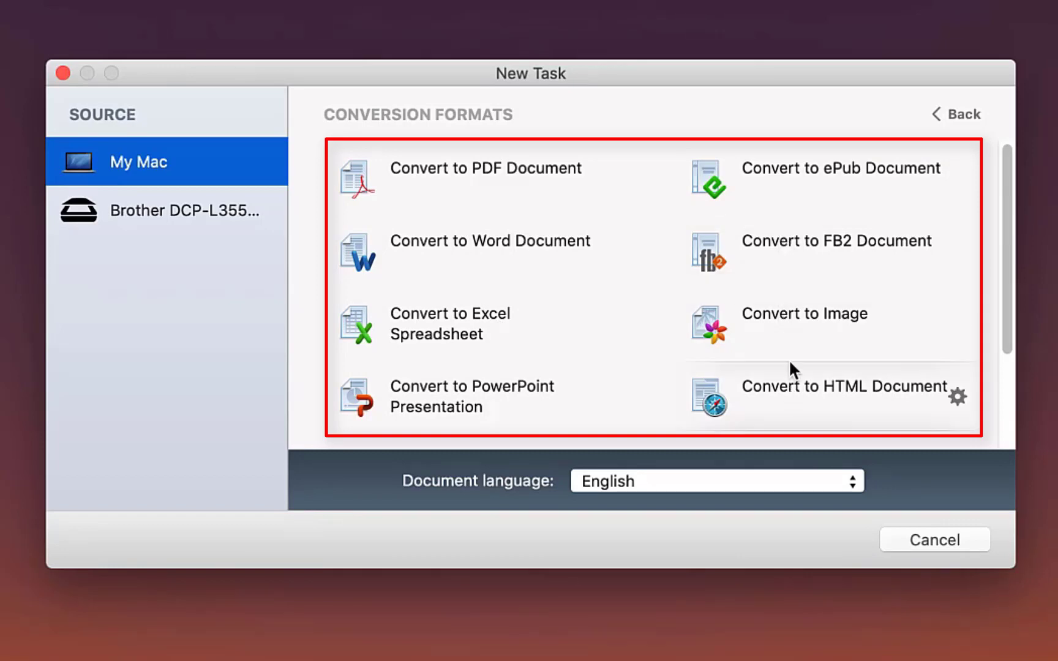
# Review the format and color options in the Convert to Image settings, and close them without changes.
pyautogui.click(958, 321)
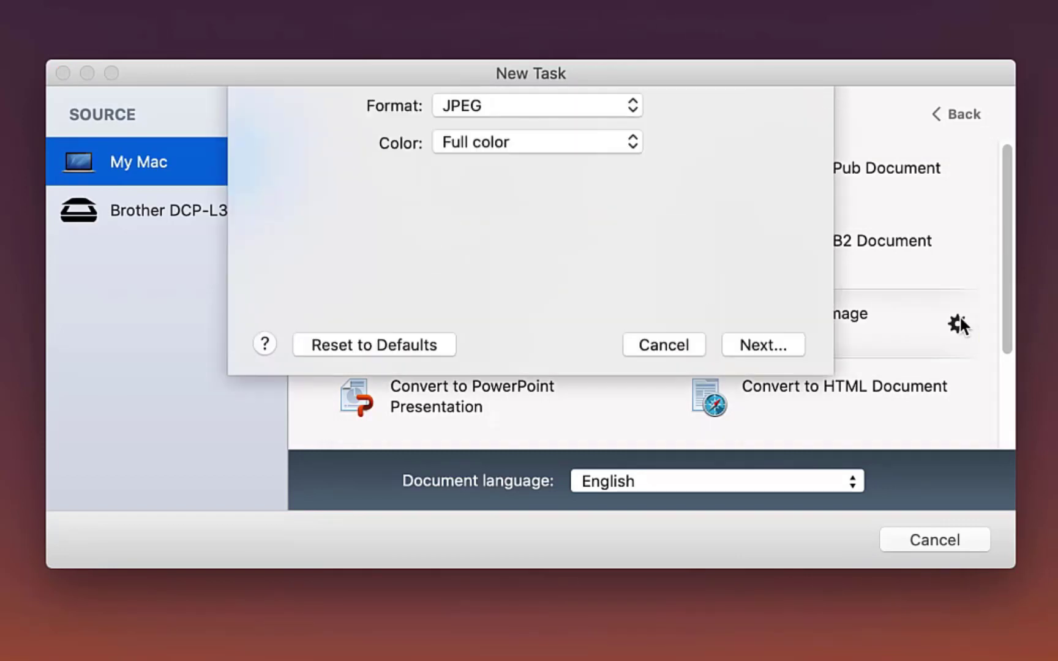
pyautogui.click(633, 196)
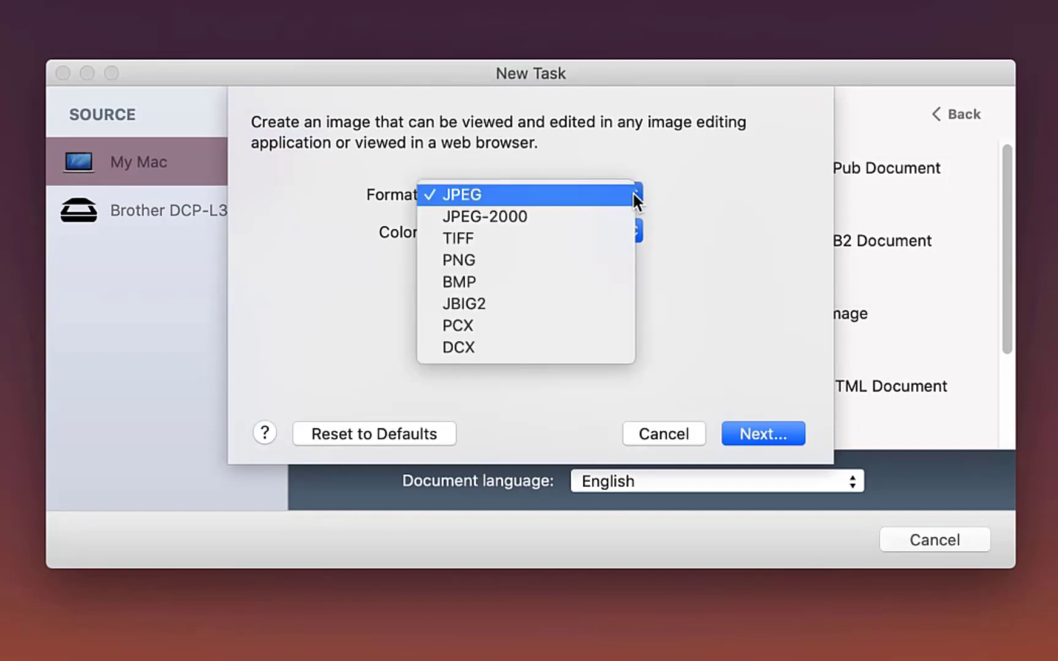
pyautogui.click(665, 294)
pyautogui.click(632, 237)
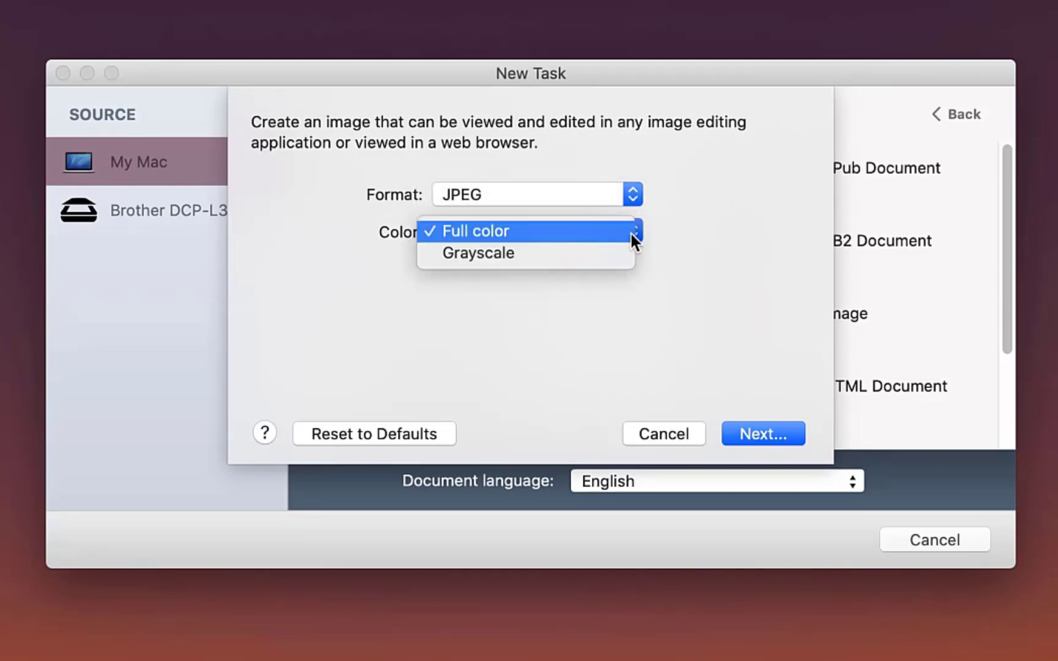
pyautogui.click(692, 251)
pyautogui.click(663, 432)
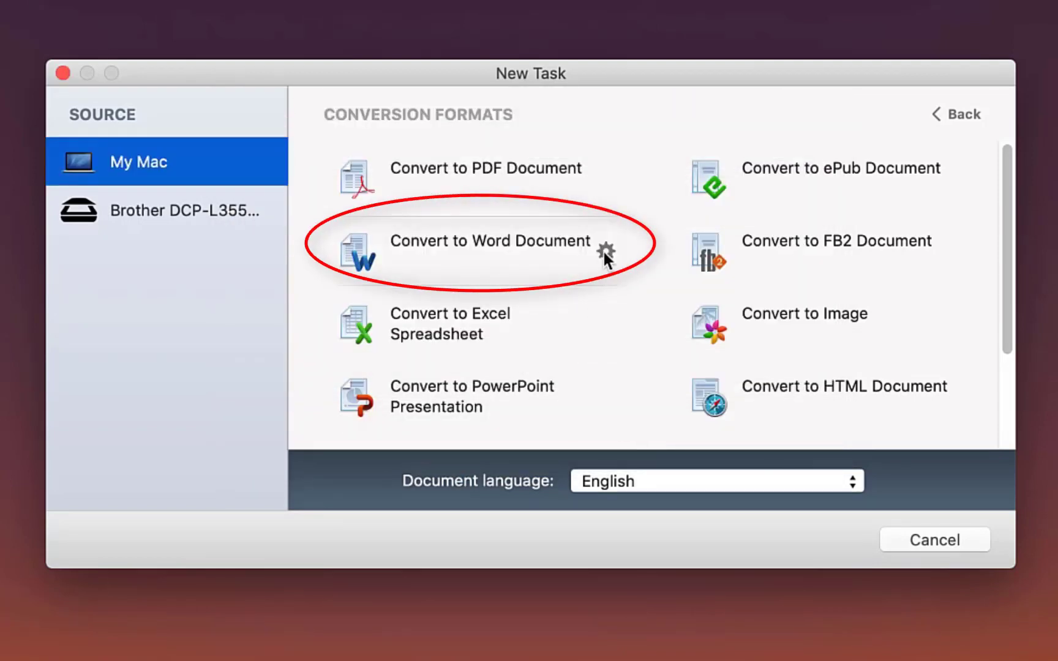
# Review the Retain layout options in the Convert to Word Document settings, and close them without changes.
pyautogui.click(605, 253)
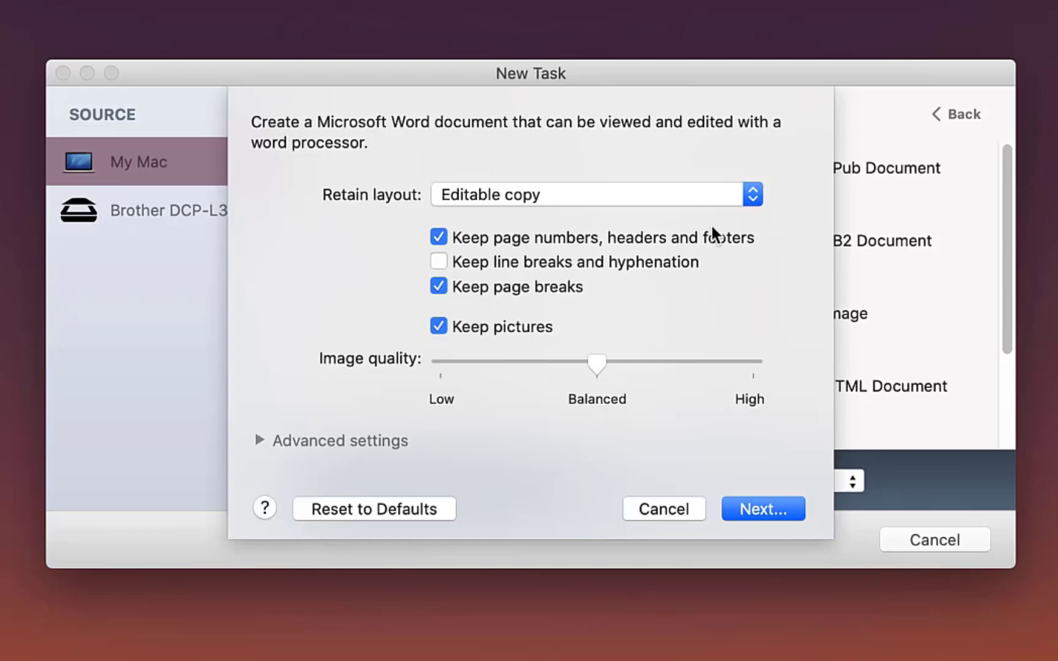
pyautogui.click(750, 198)
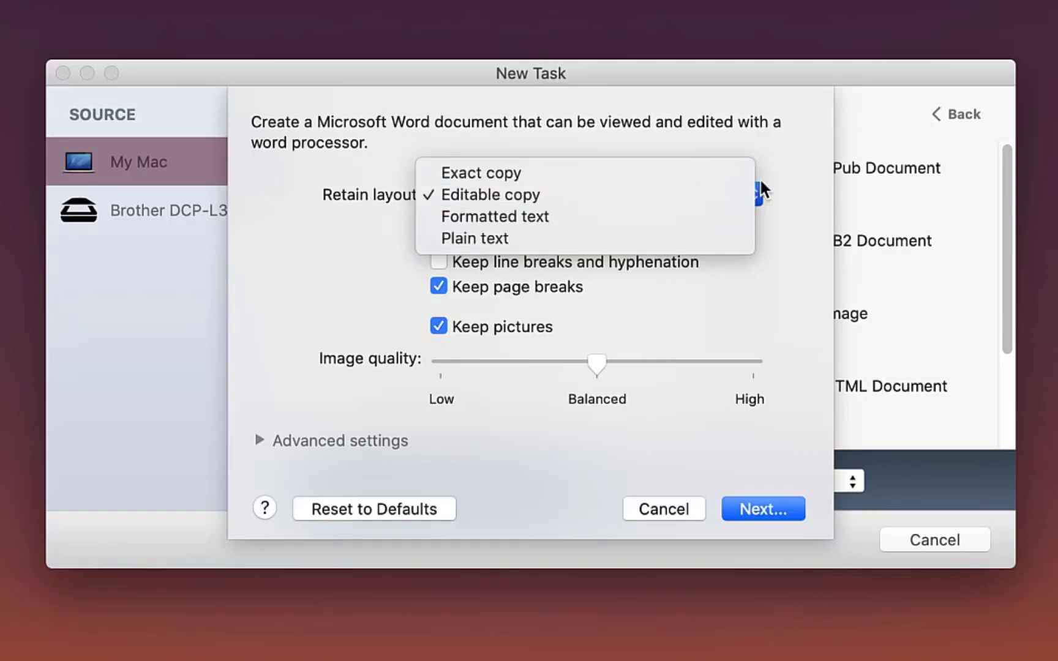
pyautogui.click(779, 179)
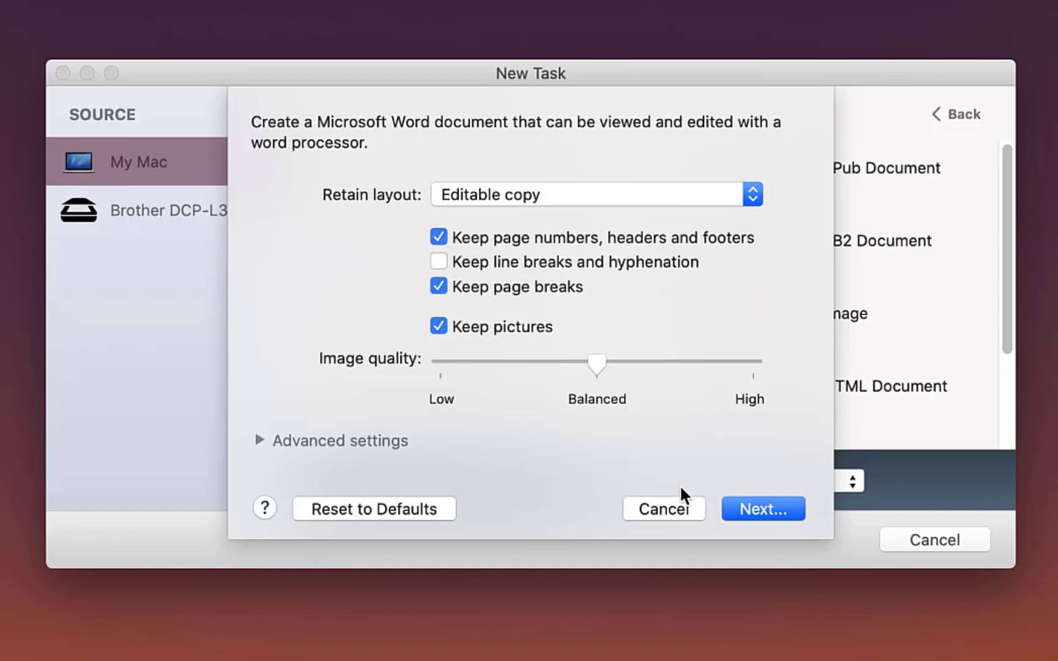
pyautogui.click(667, 512)
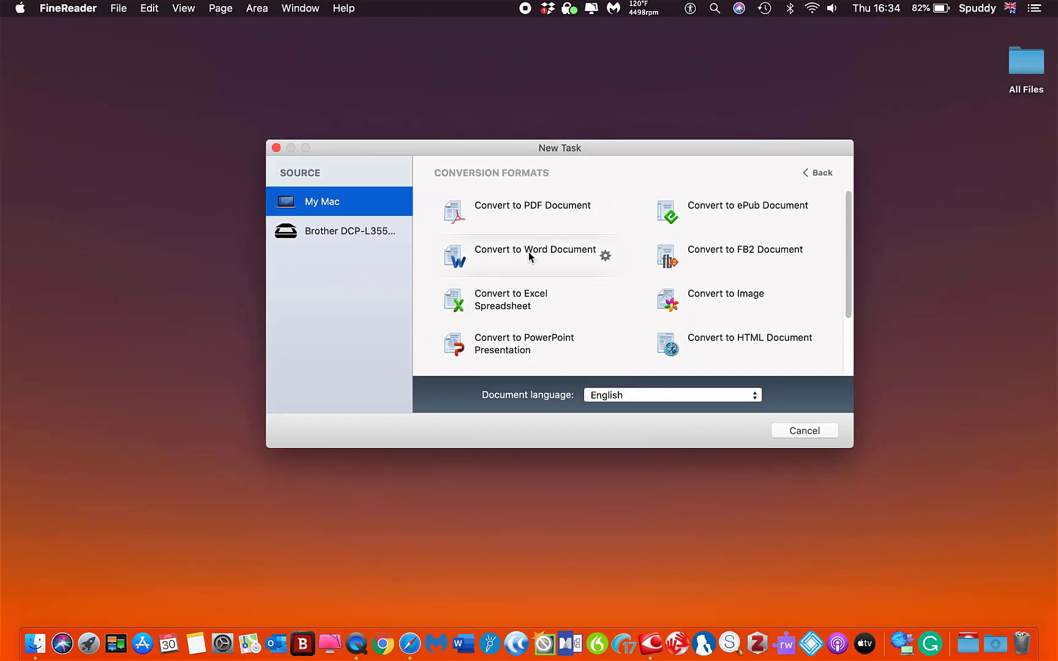
# Start a Word document conversion of Dragon Windows Commands from the All Files folder on the Desktop, allowing access to the Desktop folder.
pyautogui.click(529, 255)
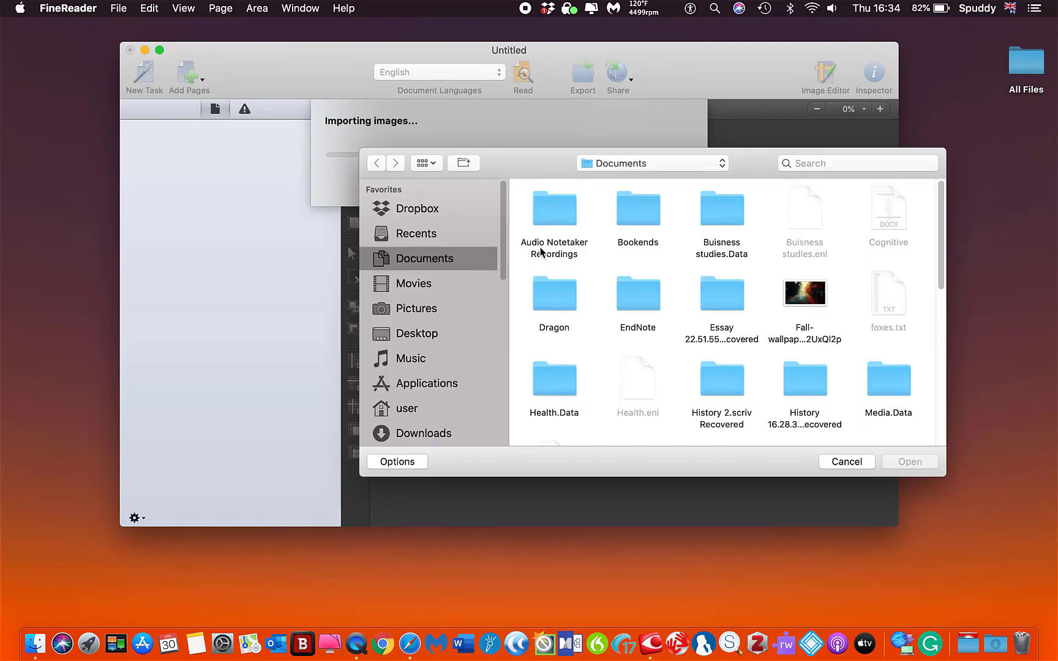
pyautogui.scroll(-5, 626, 257)
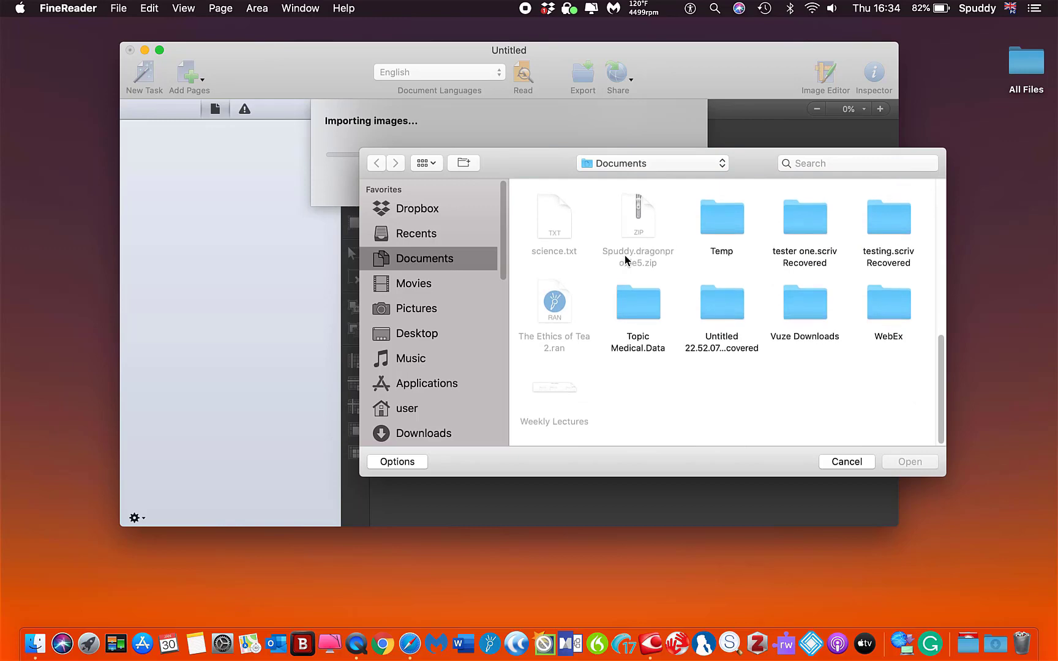
pyautogui.scroll(10, 626, 259)
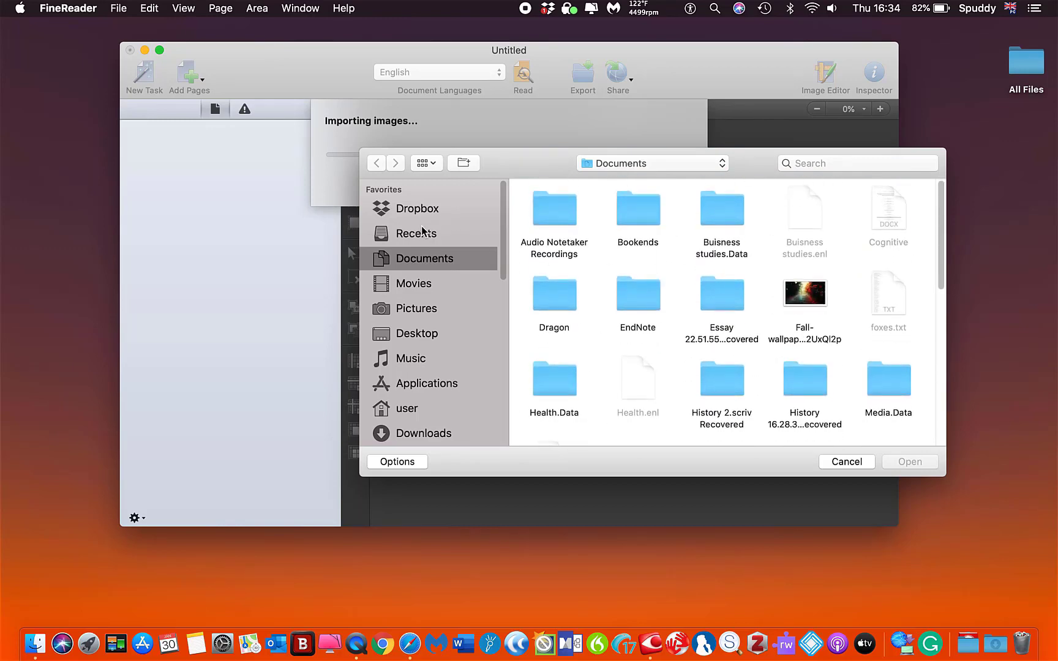
pyautogui.click(420, 337)
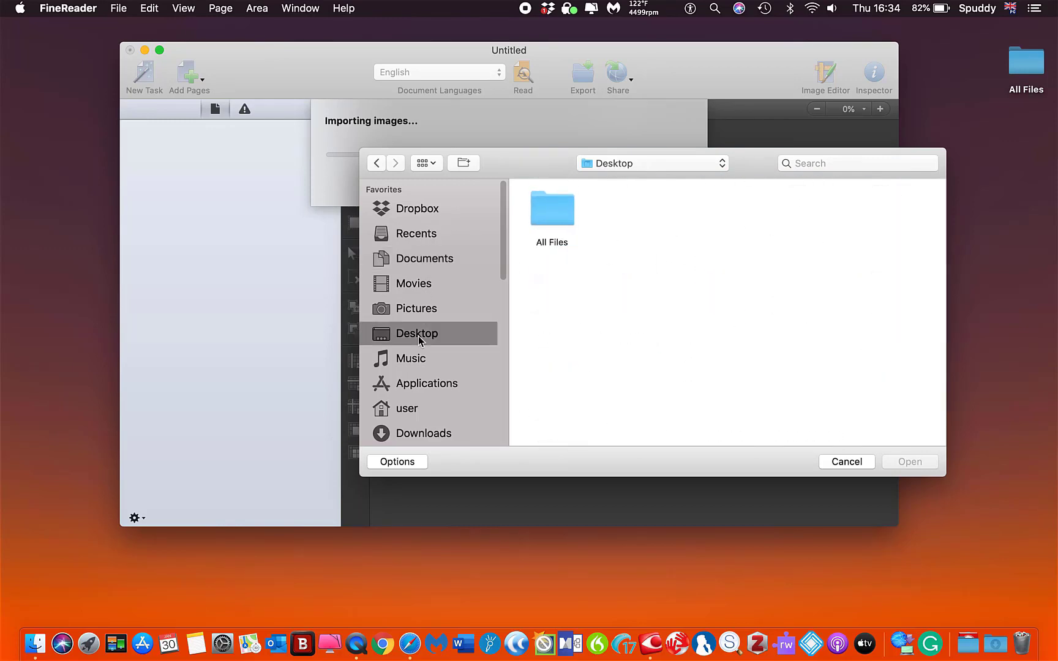
pyautogui.doubleClick(559, 210)
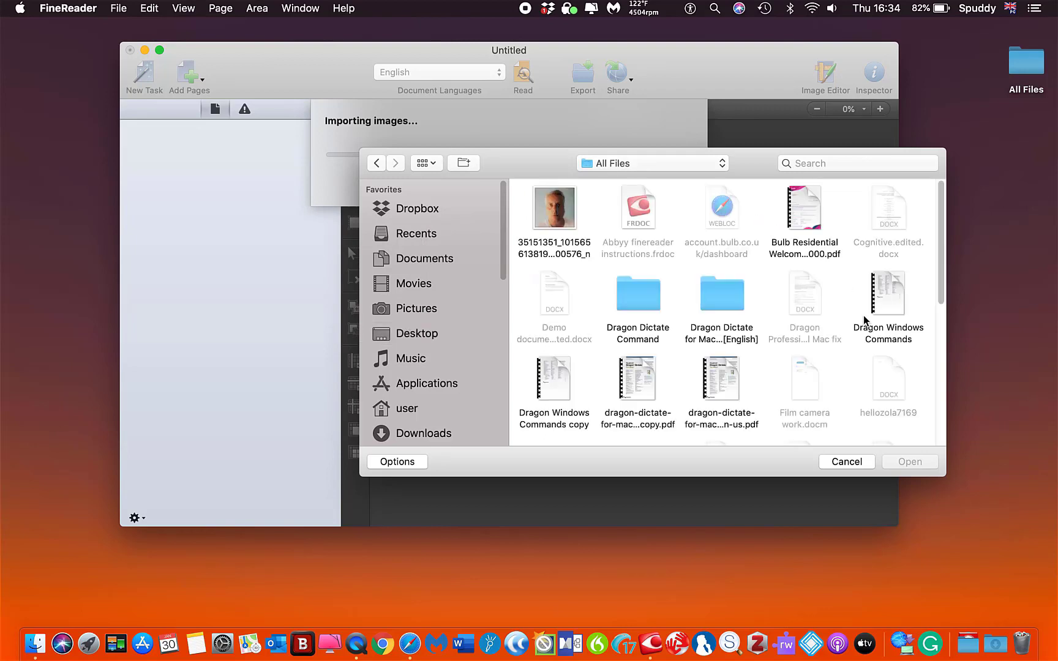
pyautogui.click(885, 290)
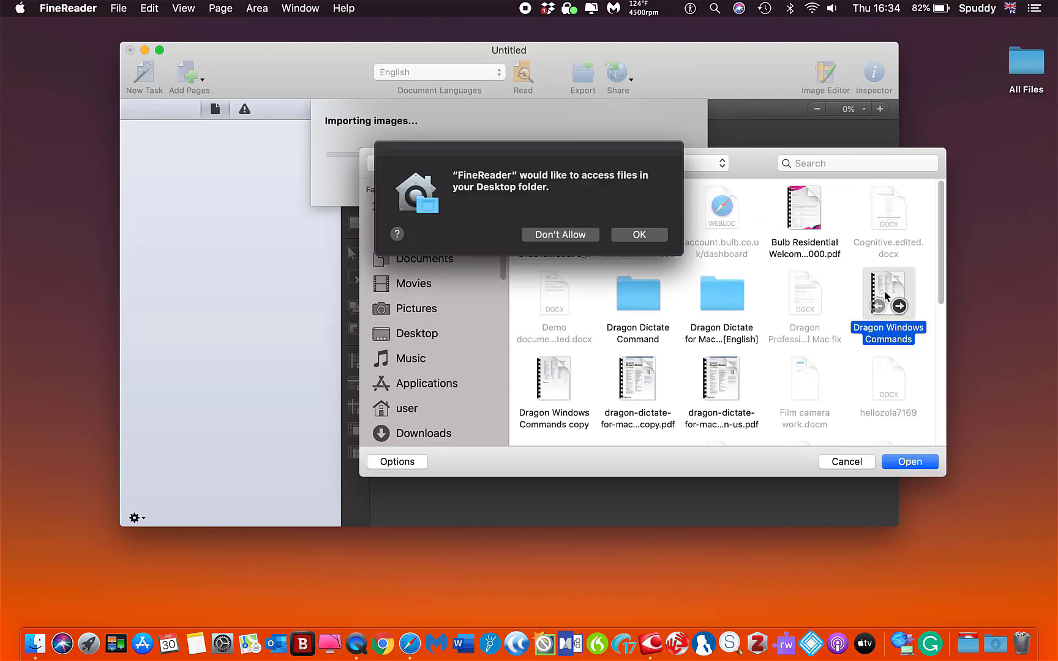
pyautogui.click(640, 235)
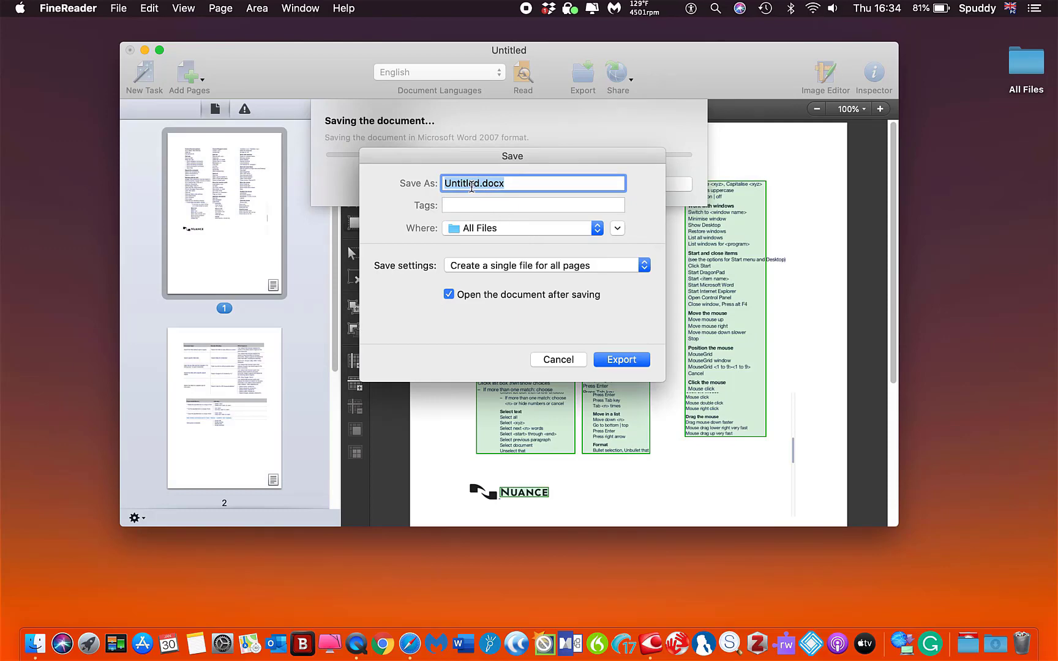
# Cancel saving the converted Word file and expand the document window to full screen.
pyautogui.click(560, 360)
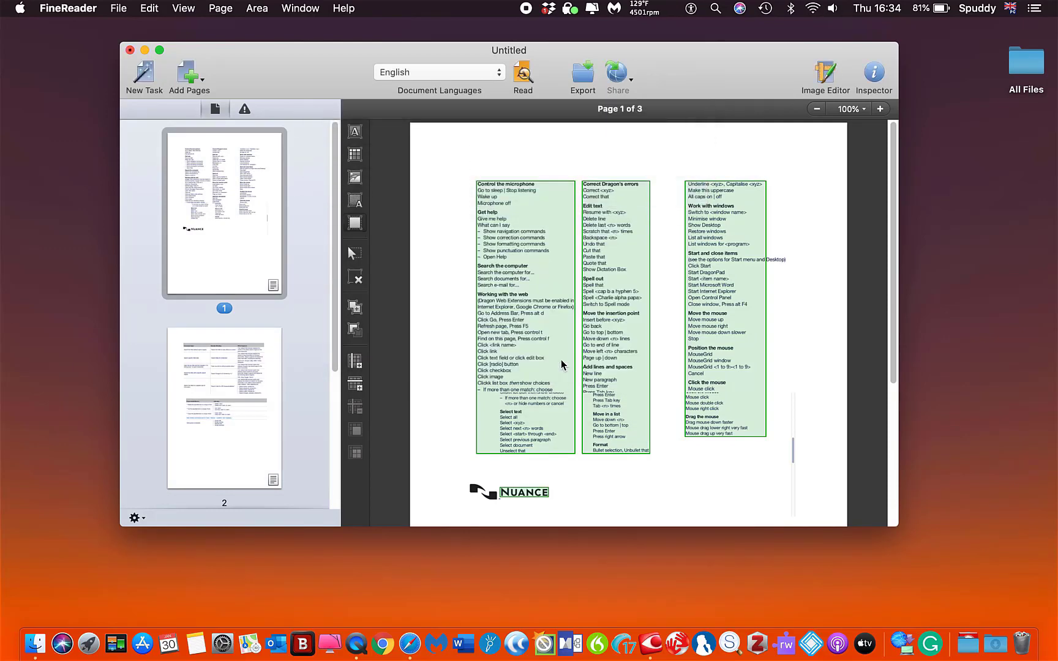
pyautogui.click(160, 50)
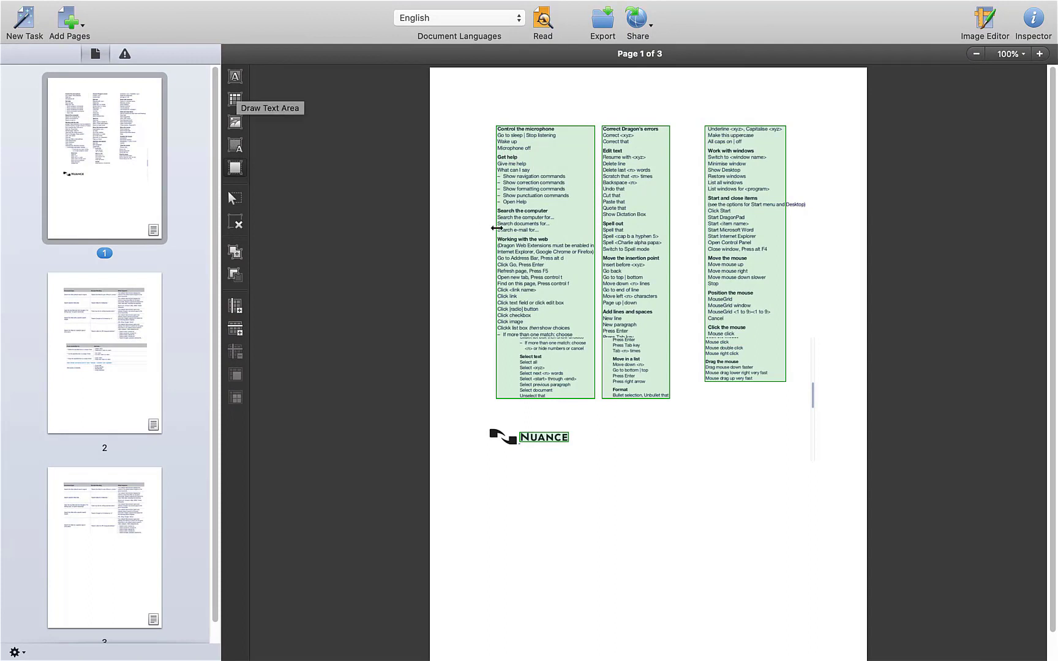
# Draw a text area over the Nuance logo on page 1, and widen the third column's text area to cover its full text.
pyautogui.click(236, 78)
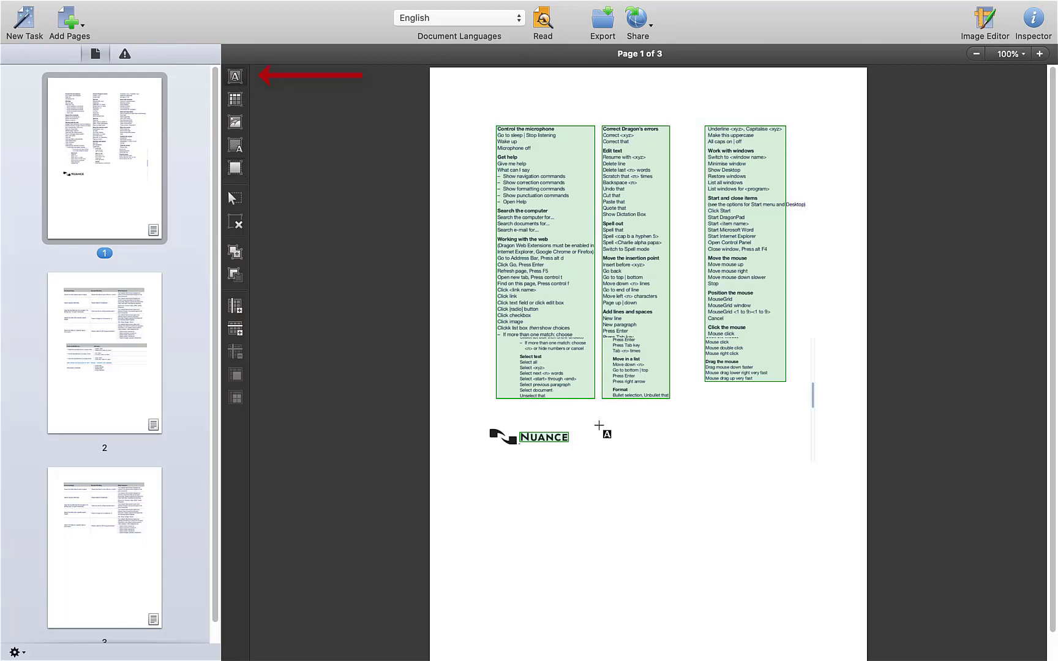
pyautogui.moveTo(527, 414); pyautogui.dragTo(581, 461)
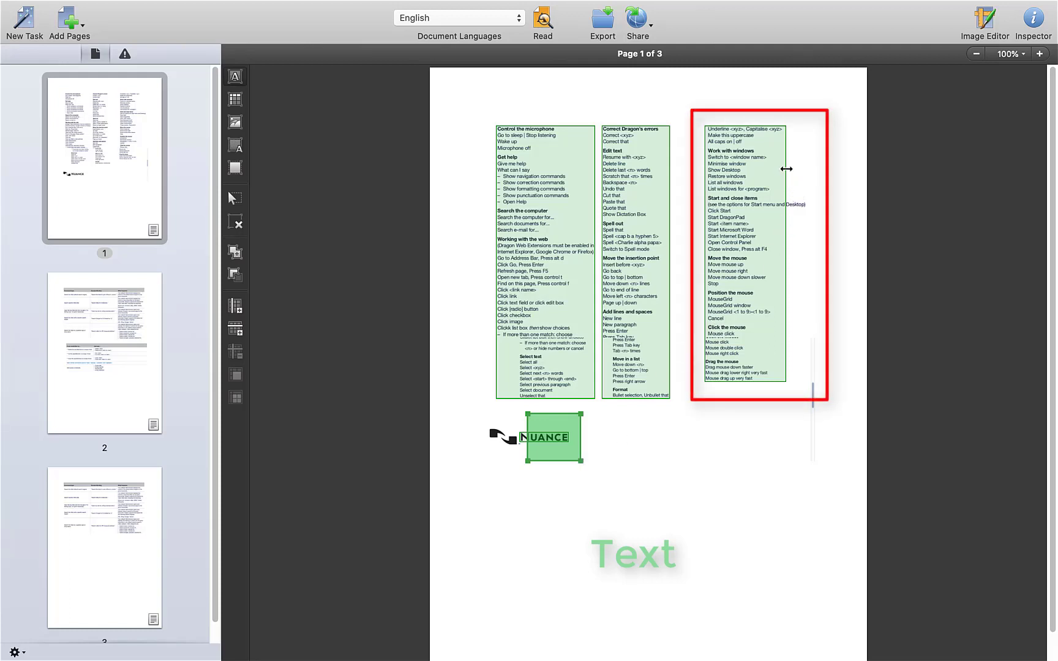
pyautogui.click(784, 168)
pyautogui.moveTo(798, 168); pyautogui.dragTo(814, 167)
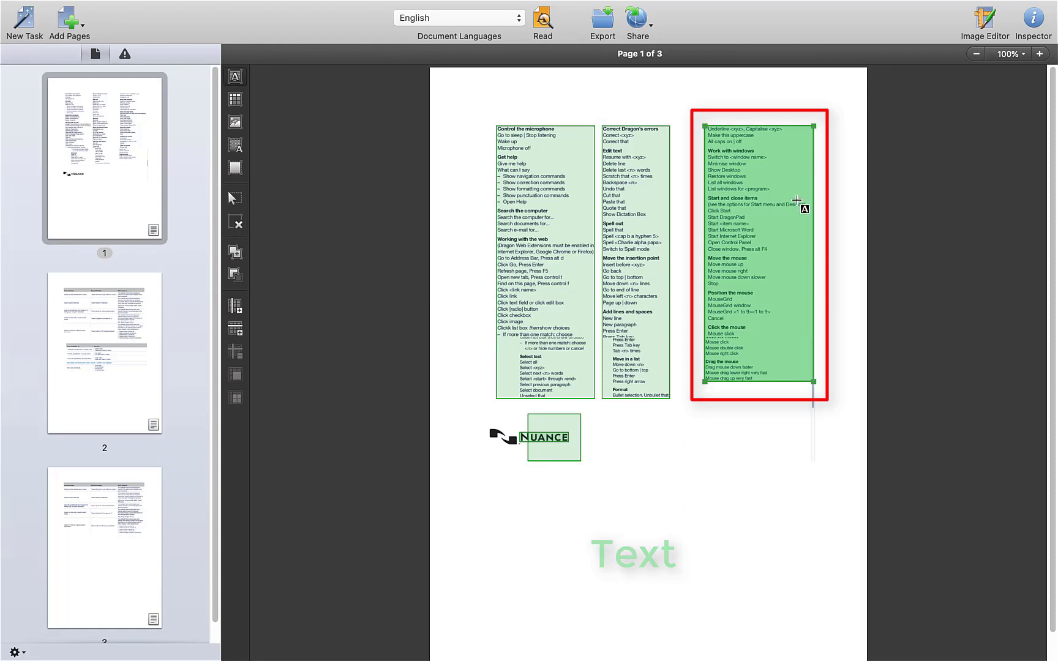
# Draw a table area around the Nuance logo and a picture area across the lower ends of the first two columns.
pyautogui.click(238, 107)
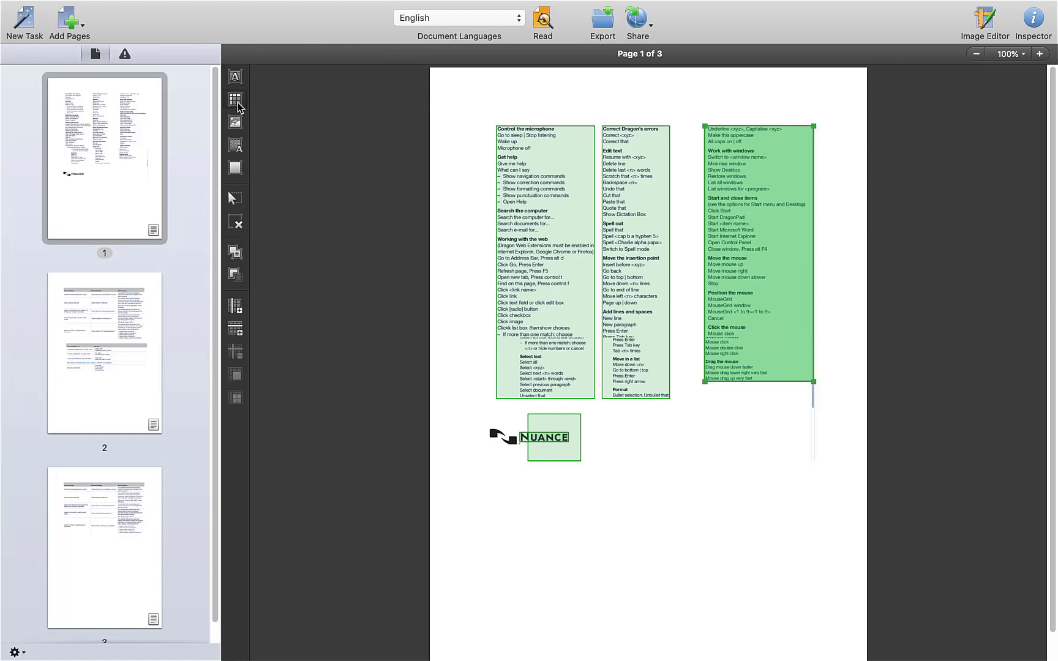
pyautogui.moveTo(484, 413); pyautogui.dragTo(610, 483)
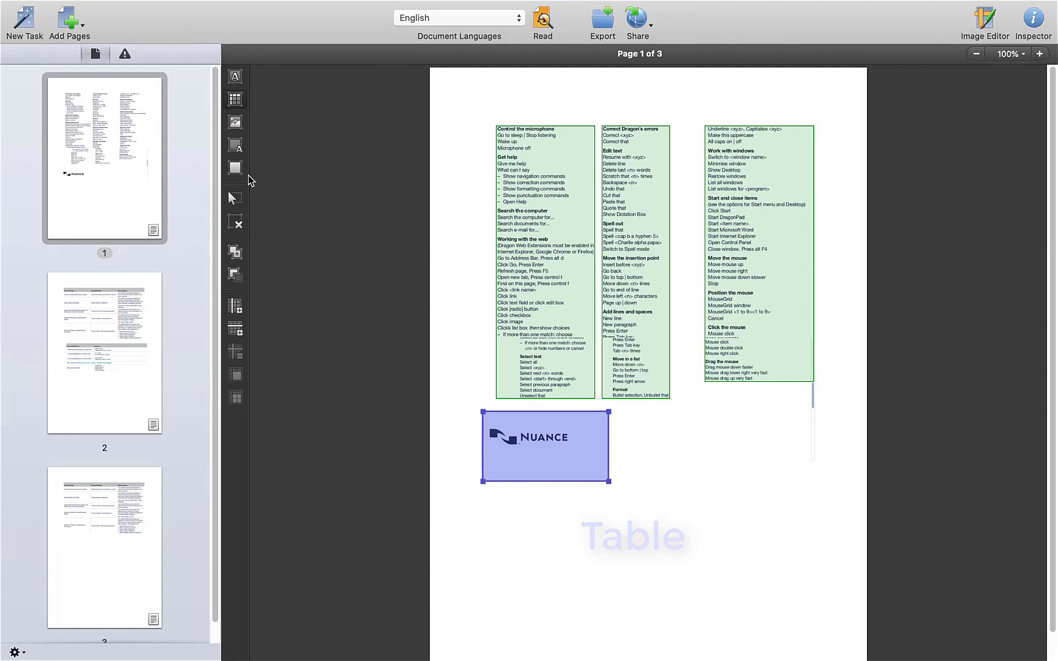
pyautogui.click(236, 123)
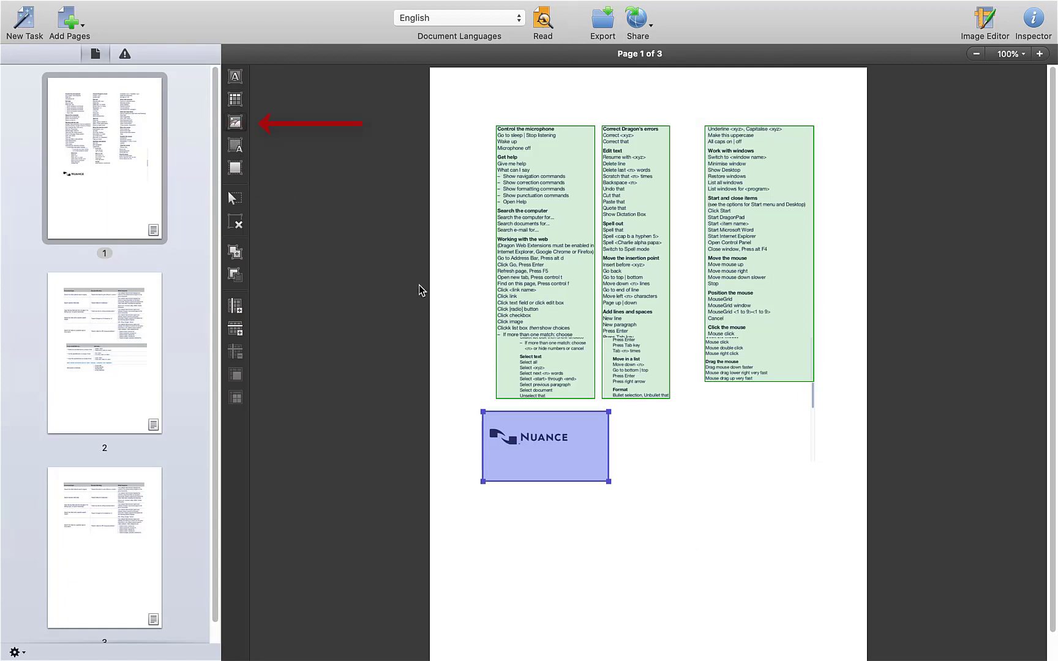
pyautogui.moveTo(475, 355); pyautogui.dragTo(630, 429)
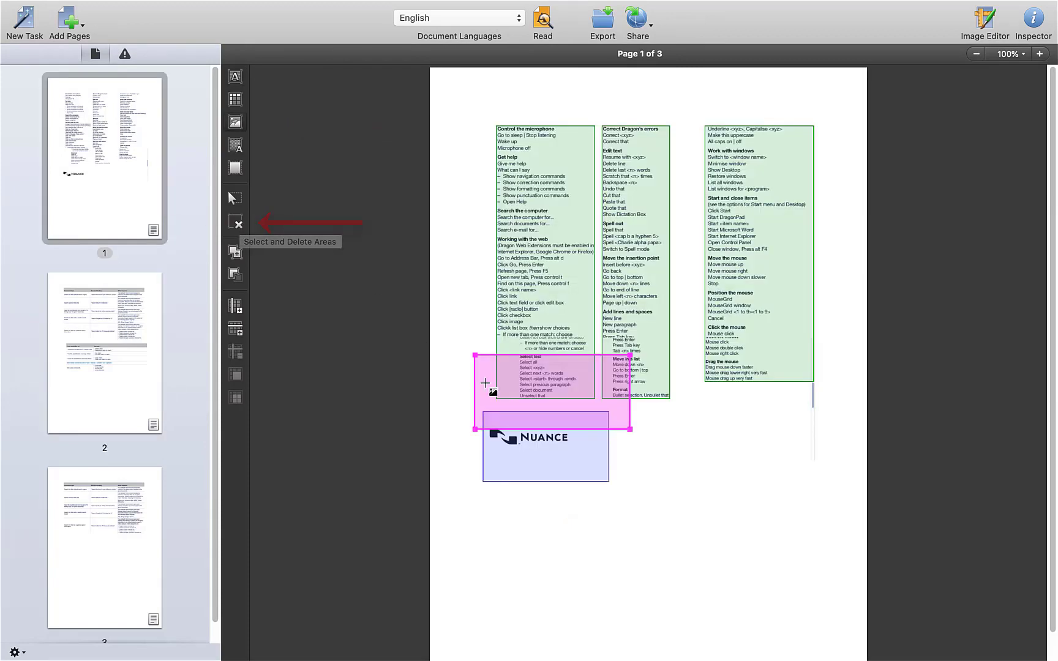
# Delete the picture area and the first column's text area, and draw a new text area around the first column.
pyautogui.click(238, 227)
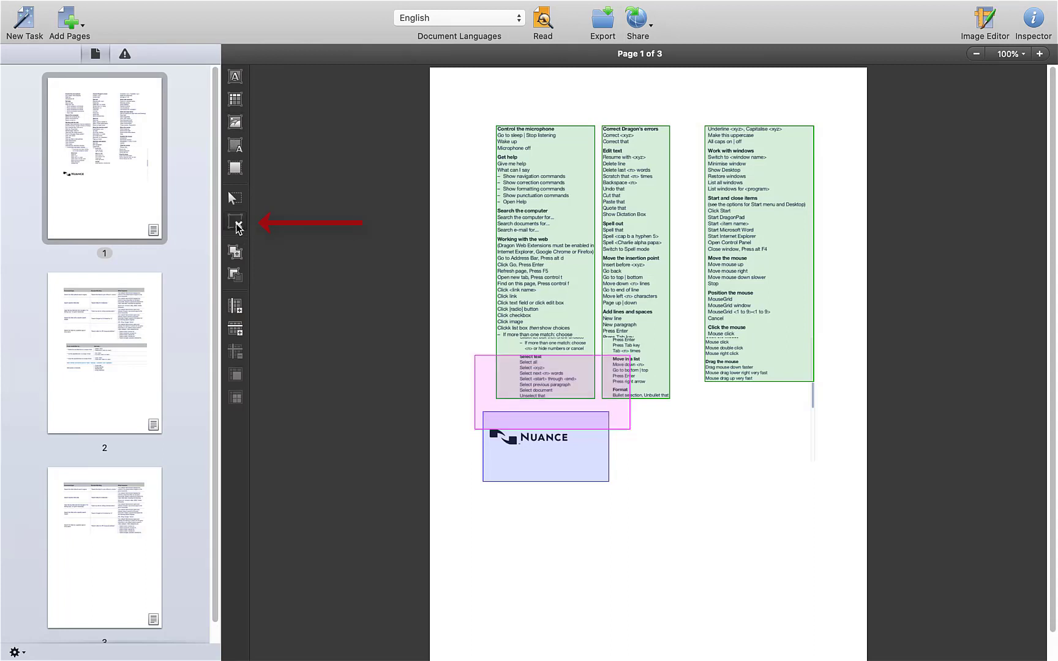
pyautogui.click(538, 392)
pyautogui.click(539, 392)
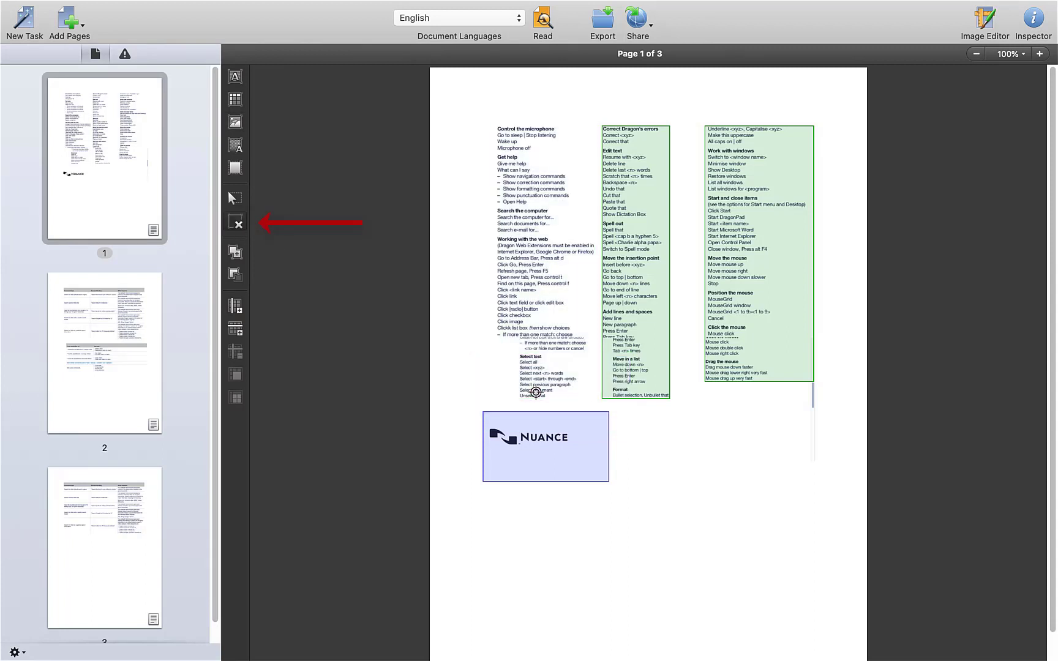
pyautogui.click(235, 77)
pyautogui.moveTo(472, 110); pyautogui.dragTo(590, 400)
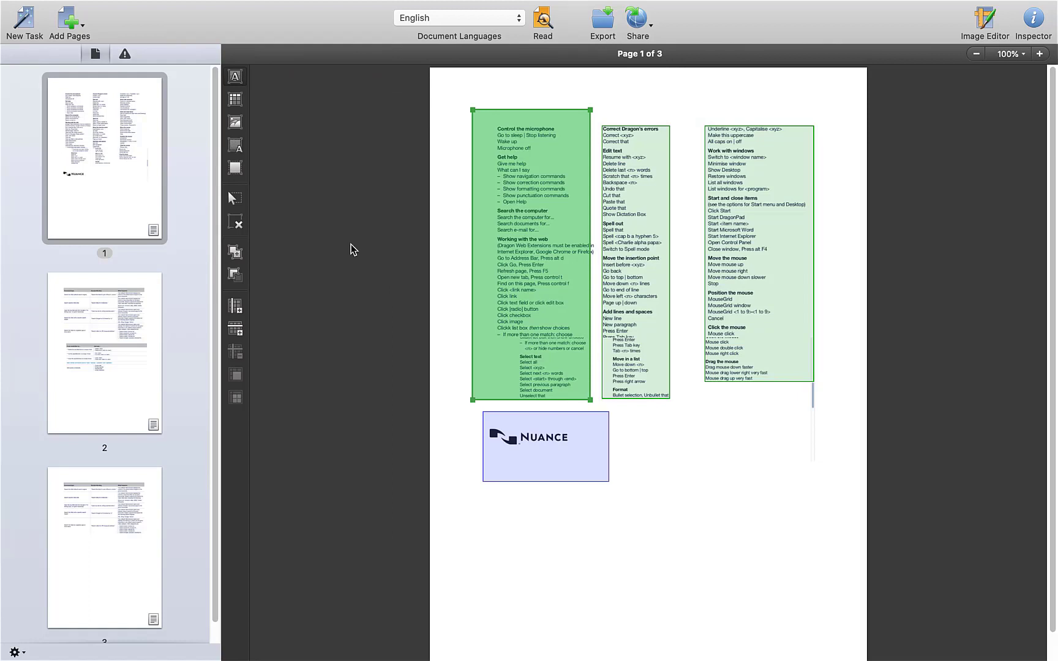
# Examine the recognized areas on pages 2 and 3, and return to page 1.
pyautogui.click(121, 342)
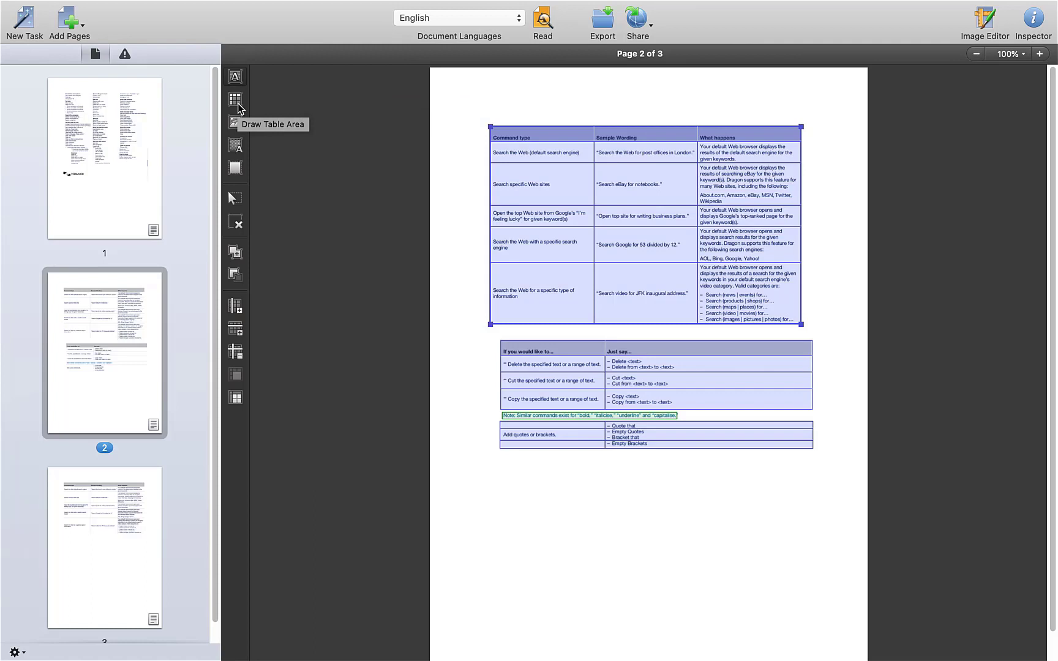
pyautogui.click(100, 502)
pyautogui.click(90, 190)
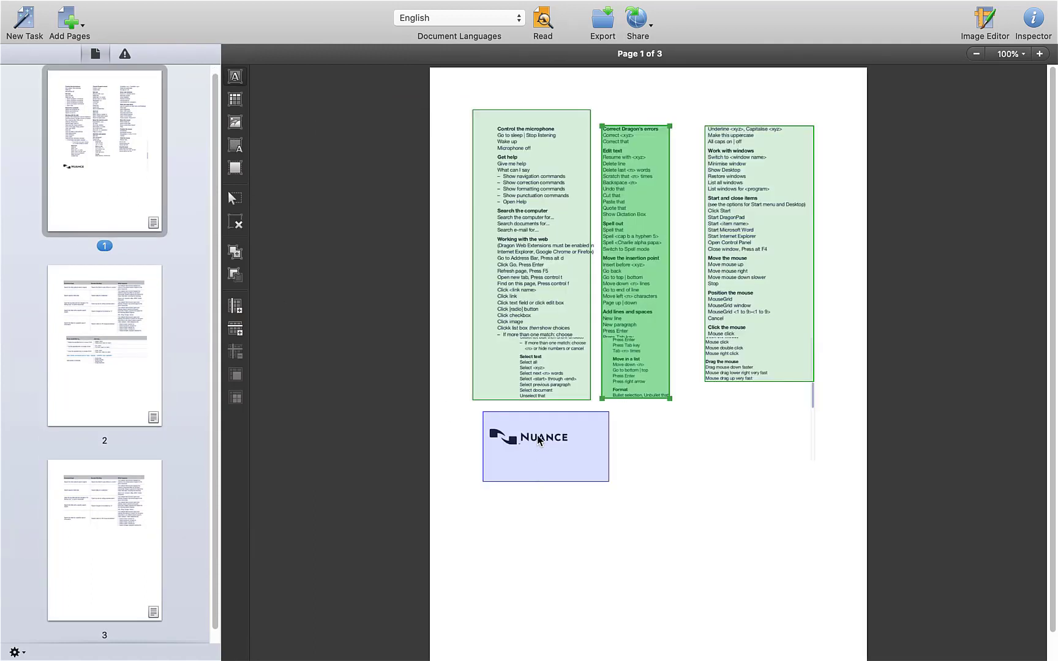
# Redraw the Nuance logo's table area as a larger text area, and read all unrecognized pages.
pyautogui.click(233, 76)
pyautogui.moveTo(456, 410); pyautogui.dragTo(620, 496)
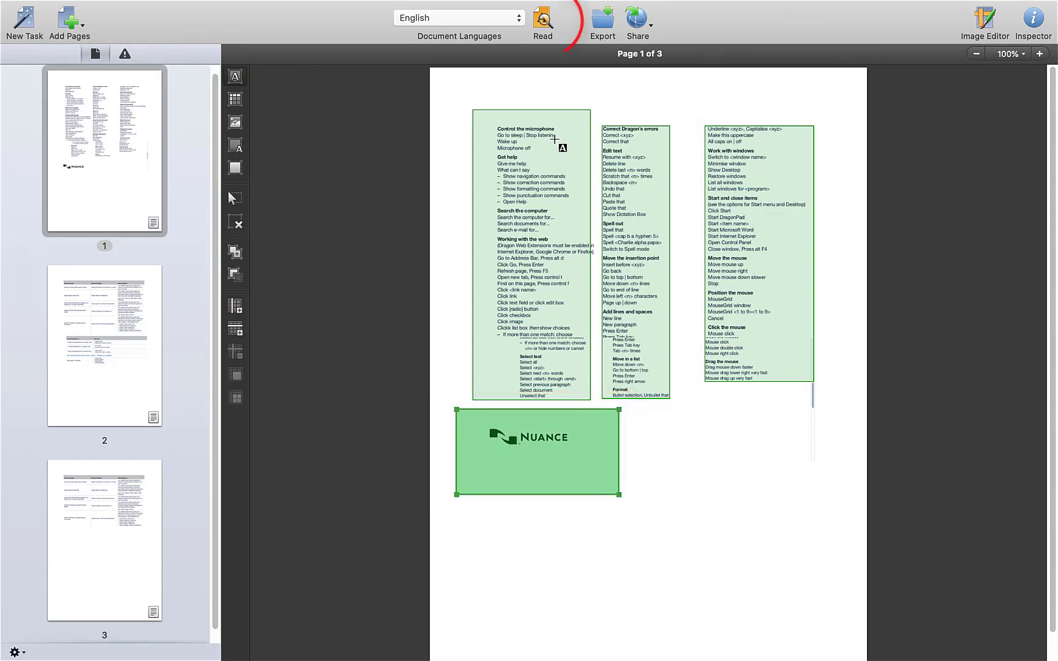
pyautogui.click(541, 25)
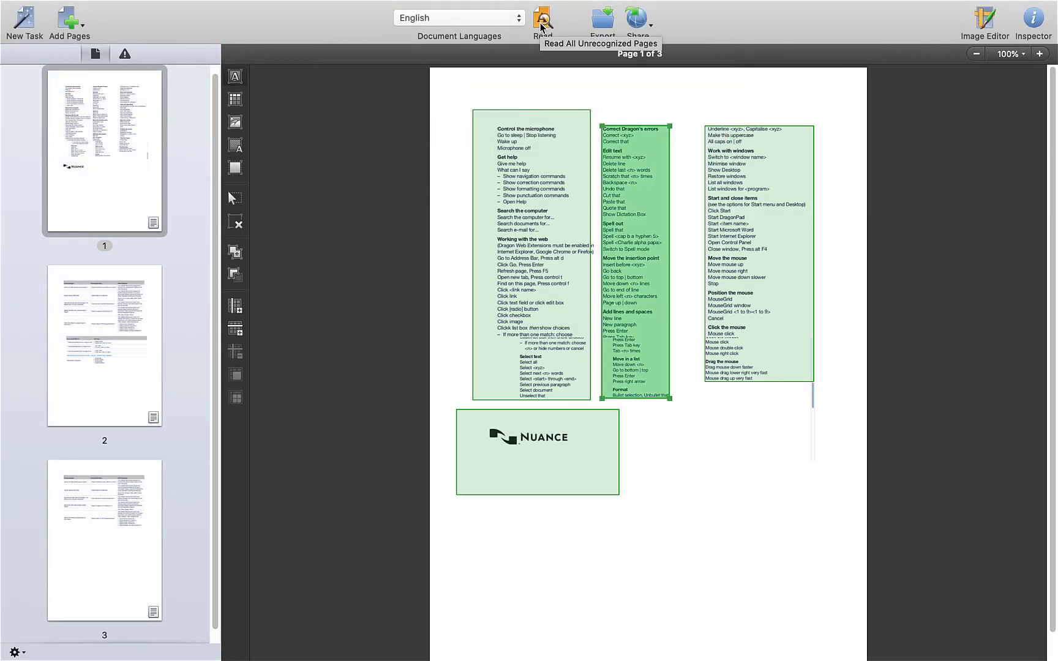
# Review the recognized areas on pages 2 and 3, return to page 1, and look through the document language choices.
pyautogui.click(113, 316)
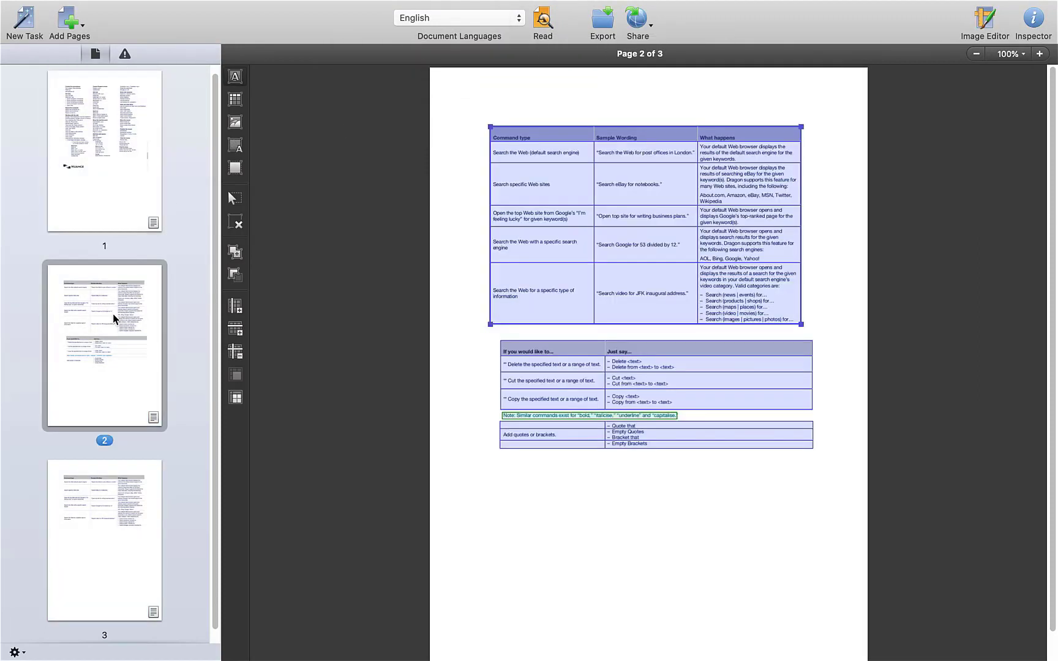
pyautogui.click(104, 517)
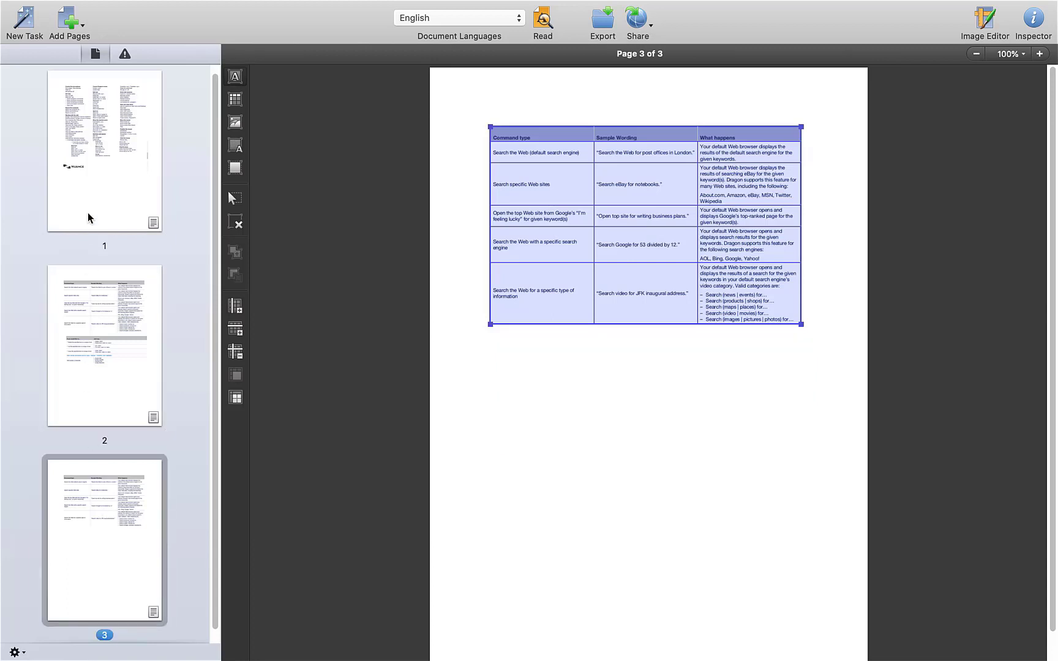
pyautogui.click(107, 141)
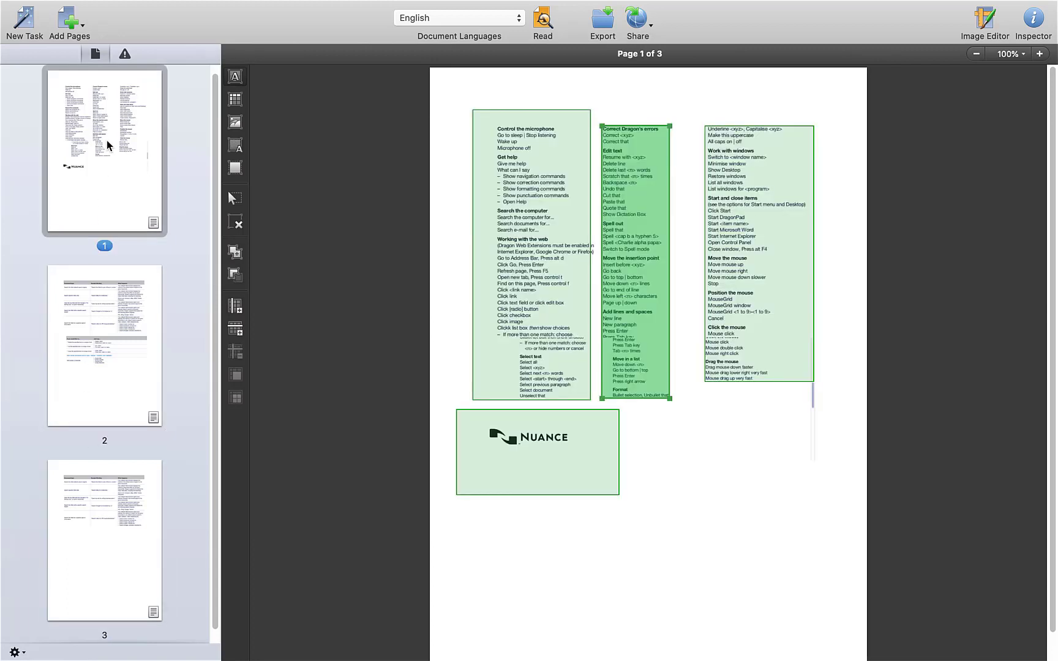
pyautogui.click(520, 20)
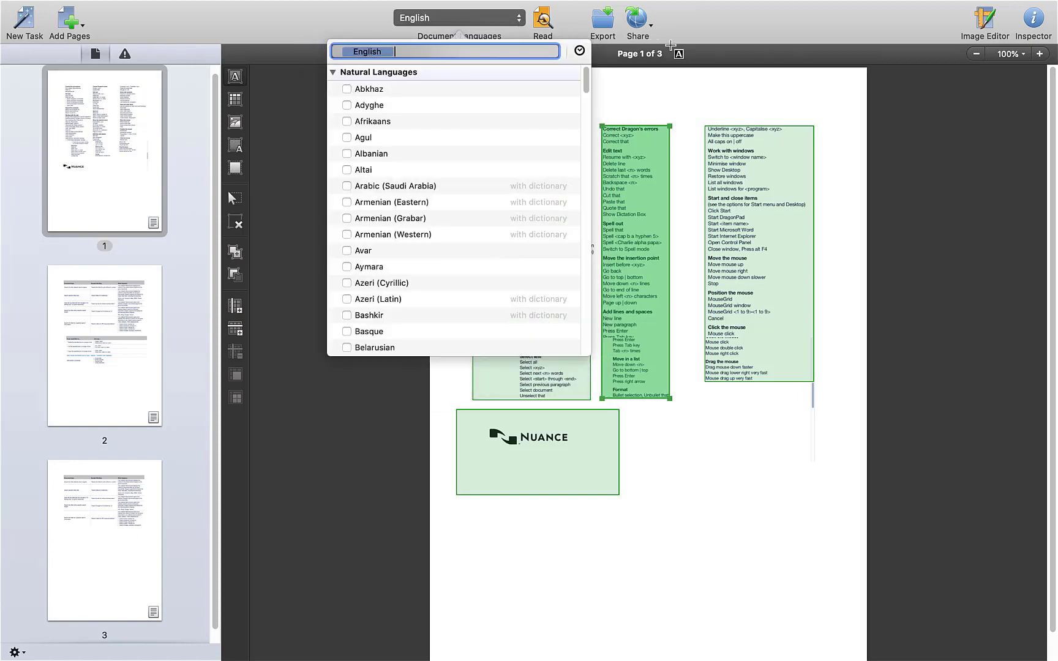
pyautogui.click(709, 19)
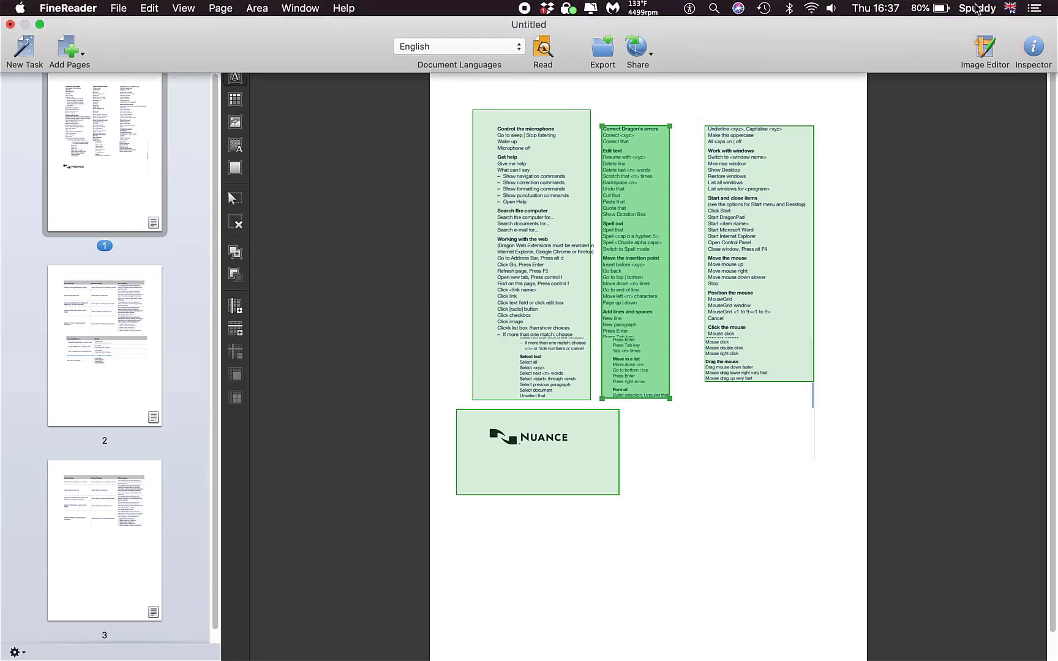
# Open the Image Editor for page 1, and switch the Remove motion blur photo correction on and off again.
pyautogui.click(991, 18)
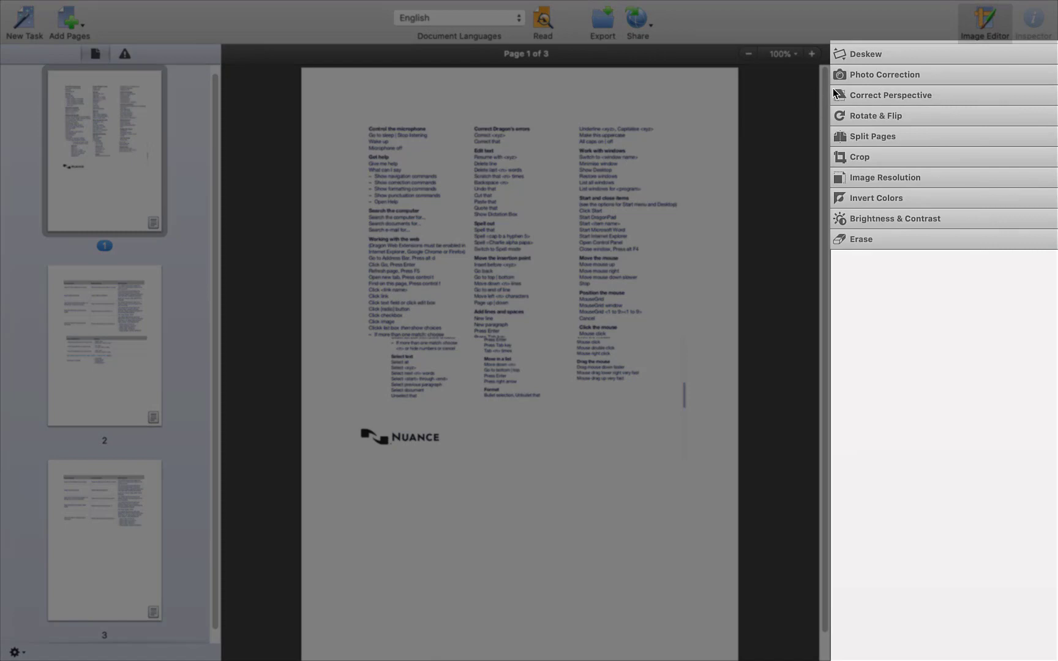
pyautogui.click(880, 76)
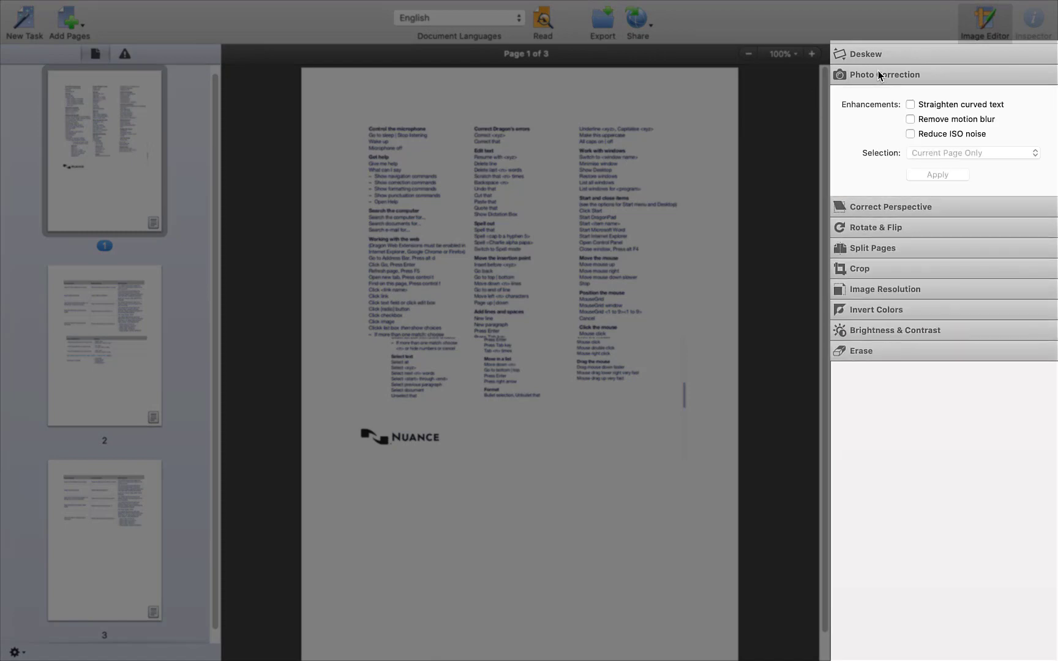
pyautogui.click(915, 121)
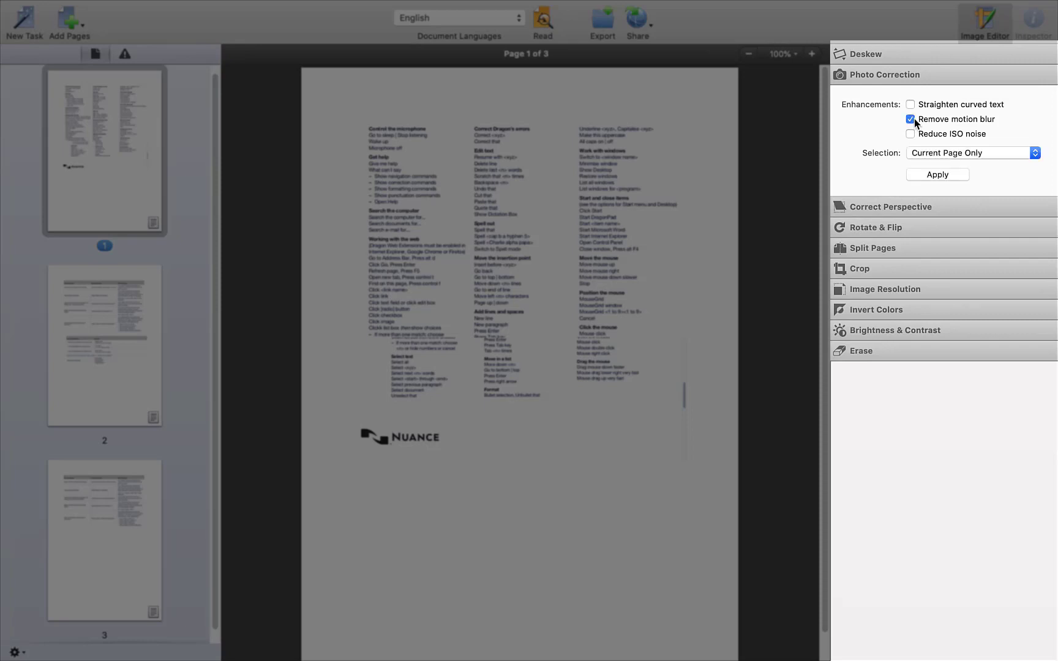
pyautogui.click(915, 120)
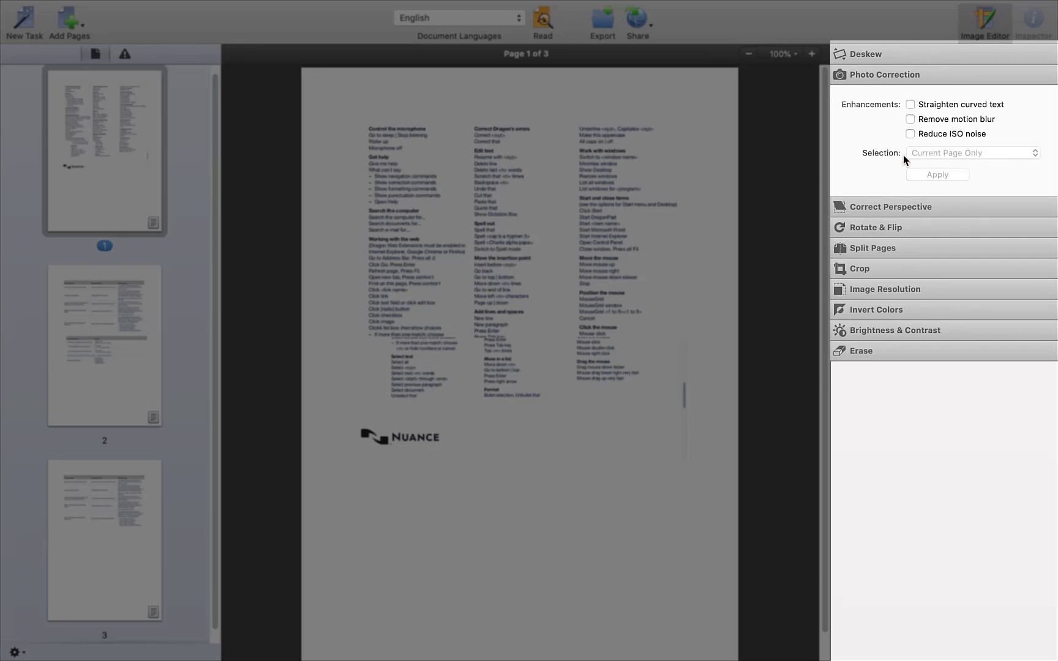
# Rotate the page 1 image and turn it back to its original orientation.
pyautogui.click(875, 233)
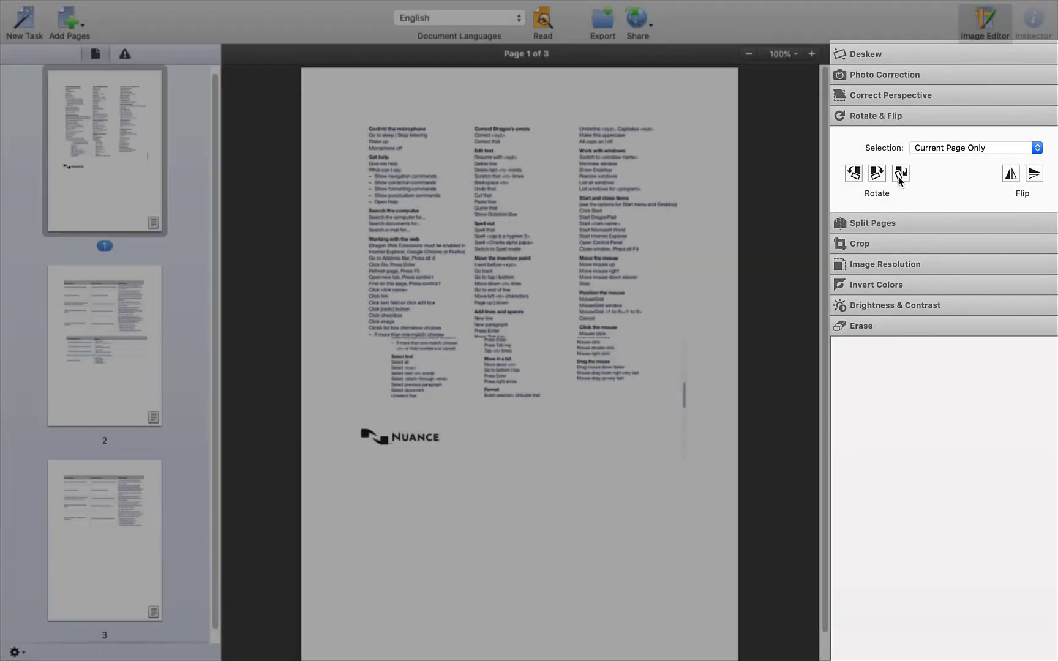
pyautogui.click(900, 174)
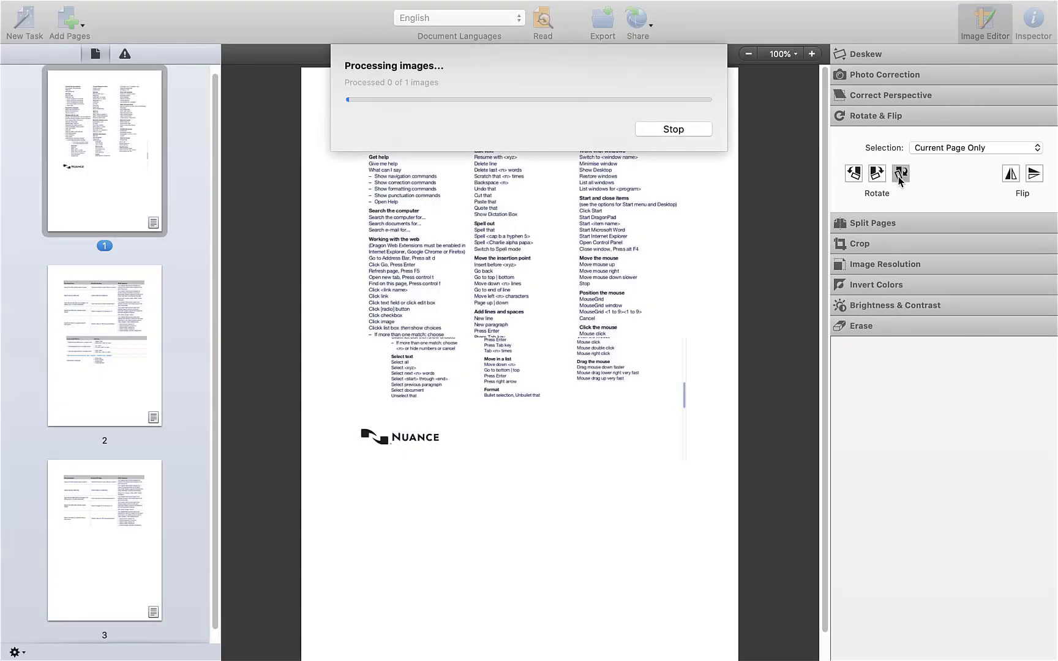
pyautogui.click(899, 174)
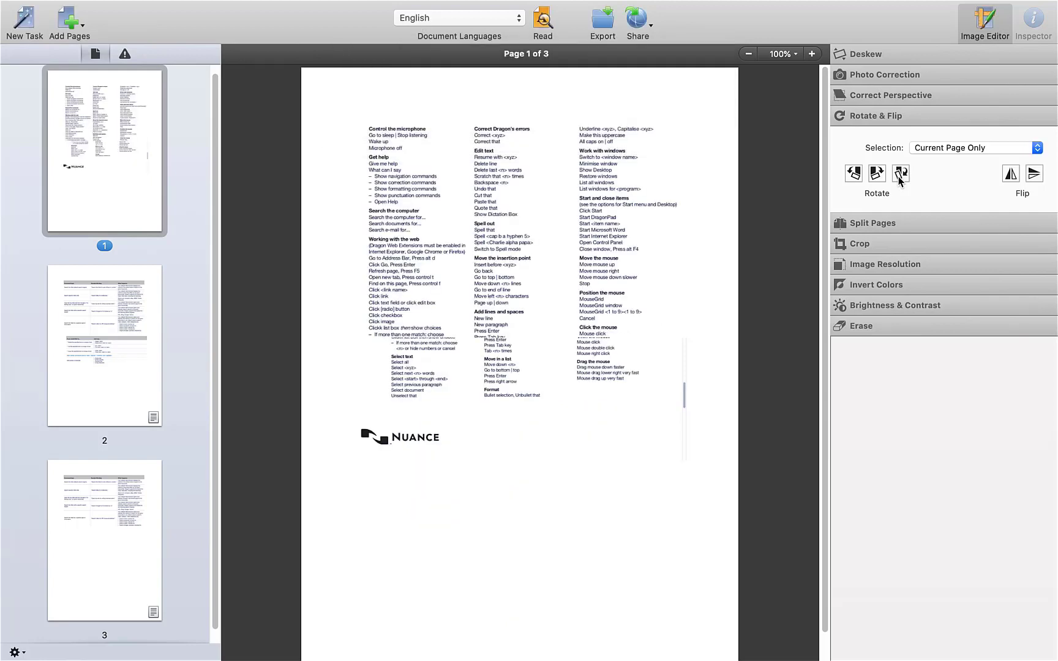
# Crop page 1 to a strip 39 mm wide and 195 mm high over the first column, and undo the crop.
pyautogui.click(866, 246)
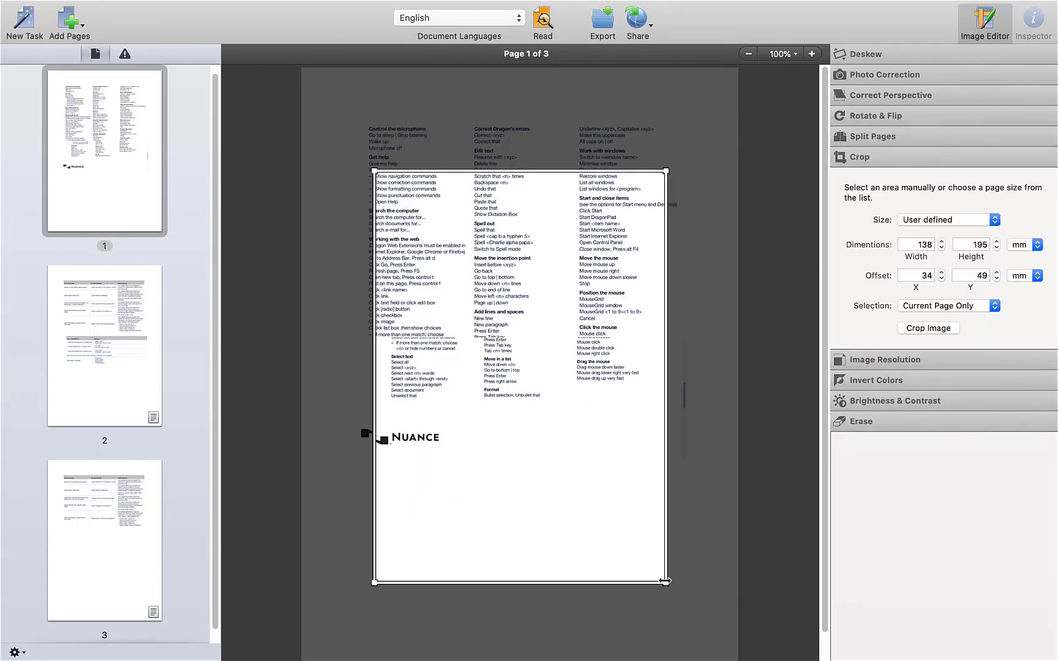
pyautogui.moveTo(667, 580); pyautogui.dragTo(458, 456)
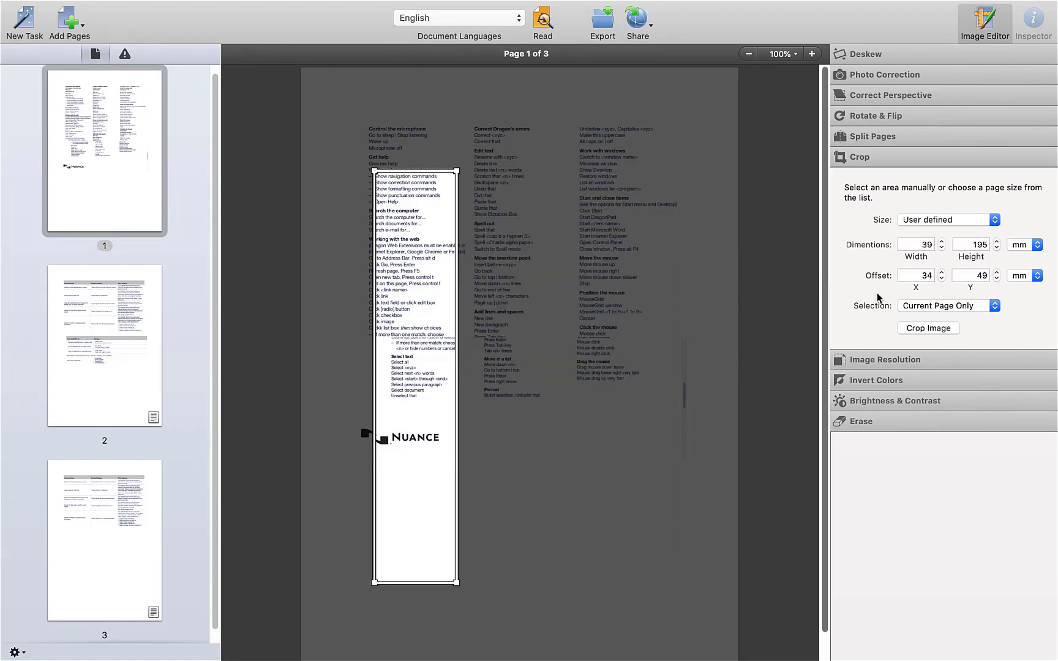
pyautogui.click(924, 329)
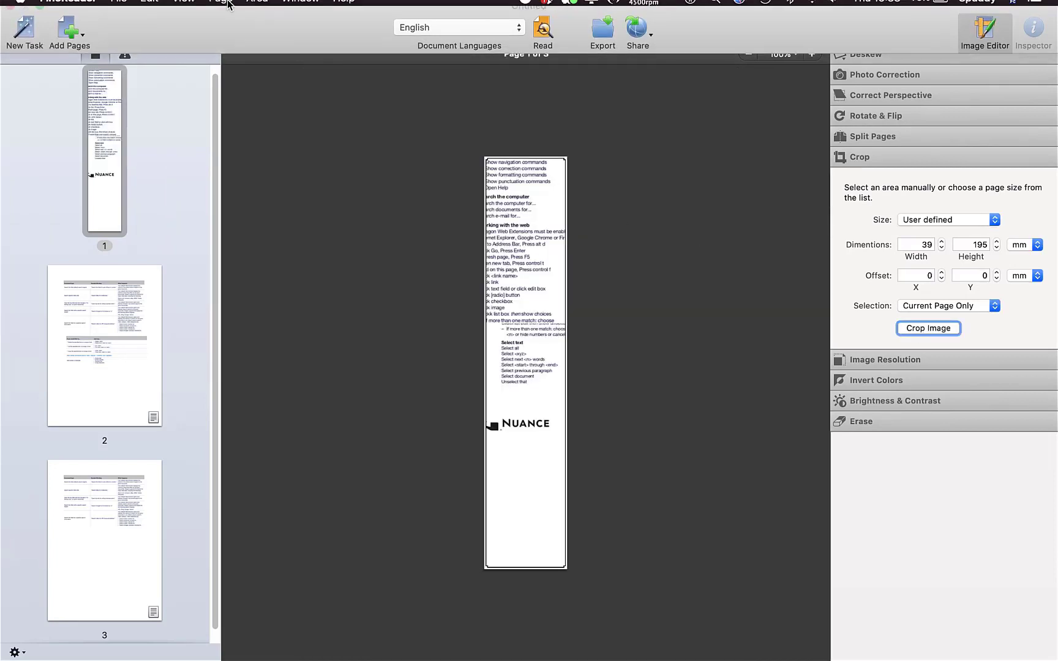
pyautogui.click(119, 8)
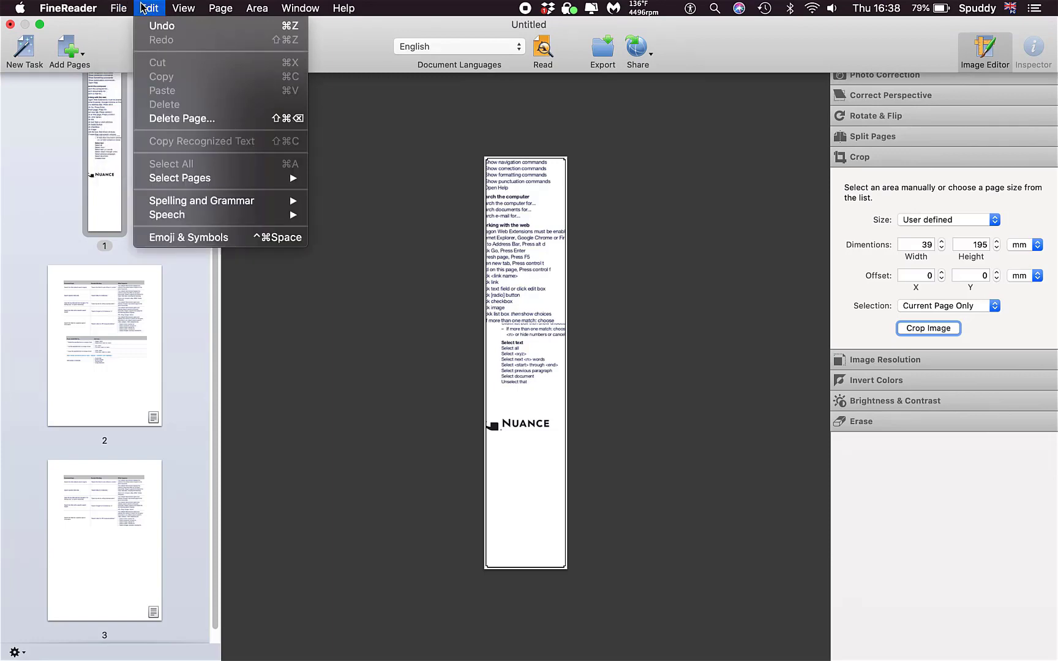
pyautogui.click(153, 25)
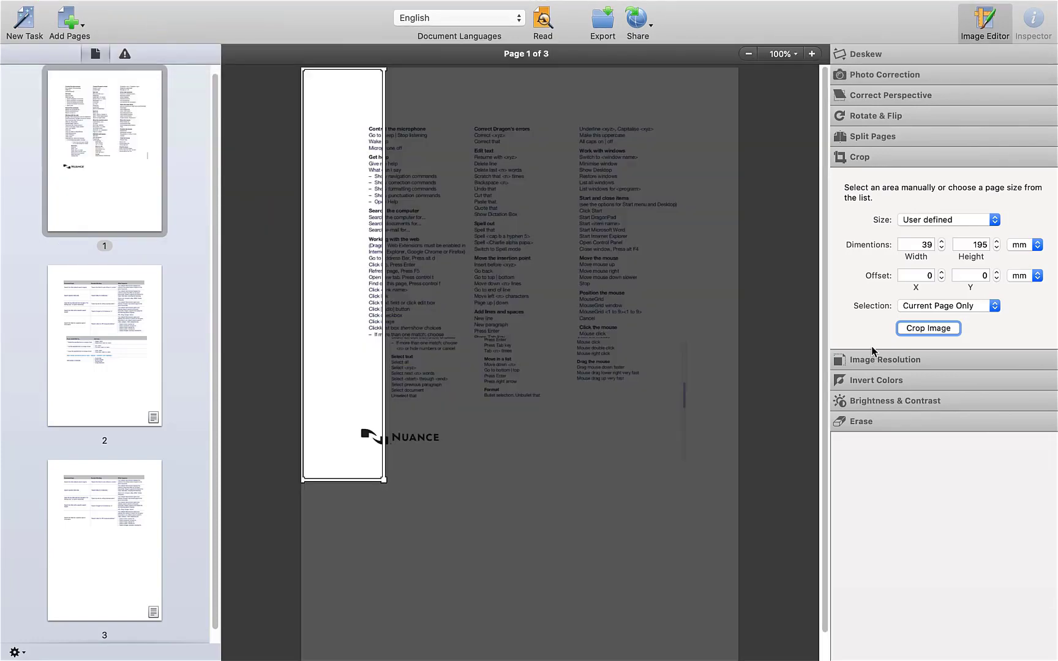
# Check the image resolution choices offered for page 1.
pyautogui.click(879, 359)
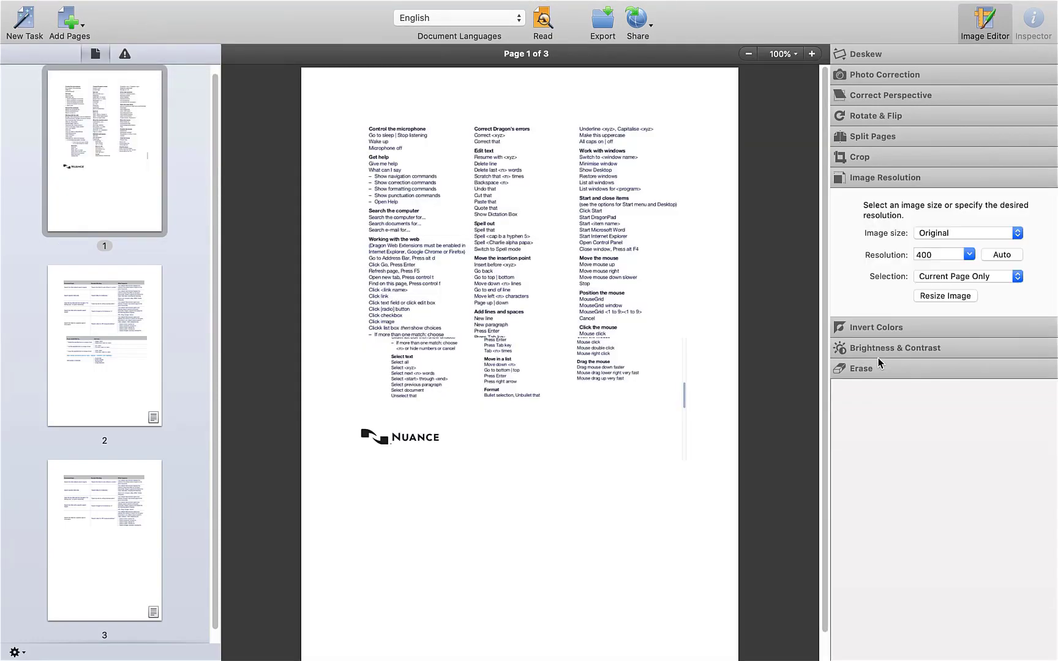
pyautogui.click(970, 254)
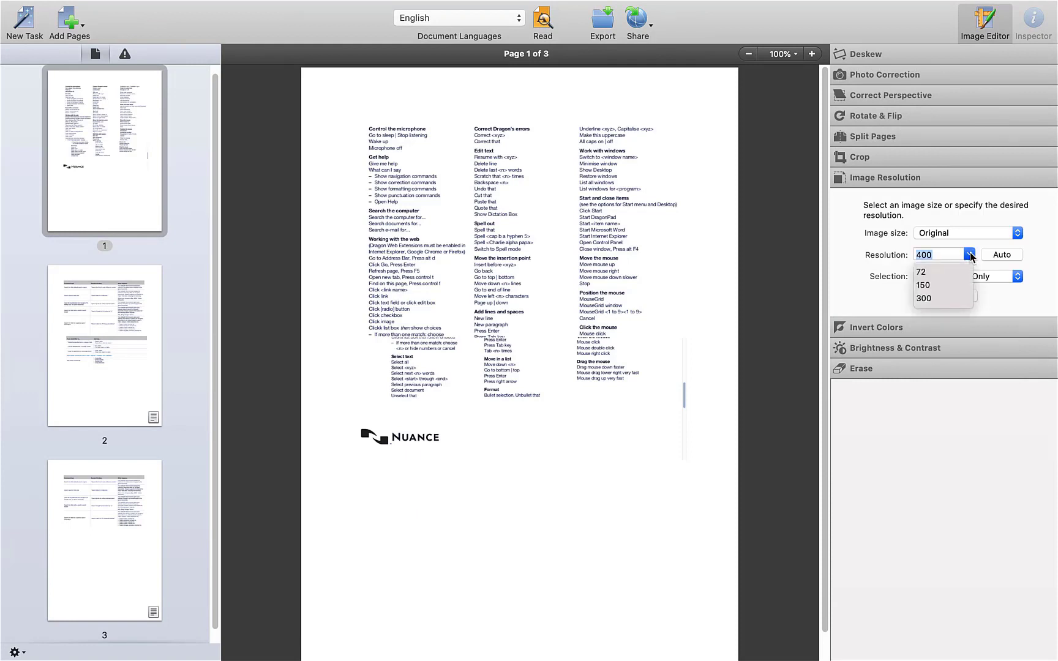
pyautogui.click(970, 255)
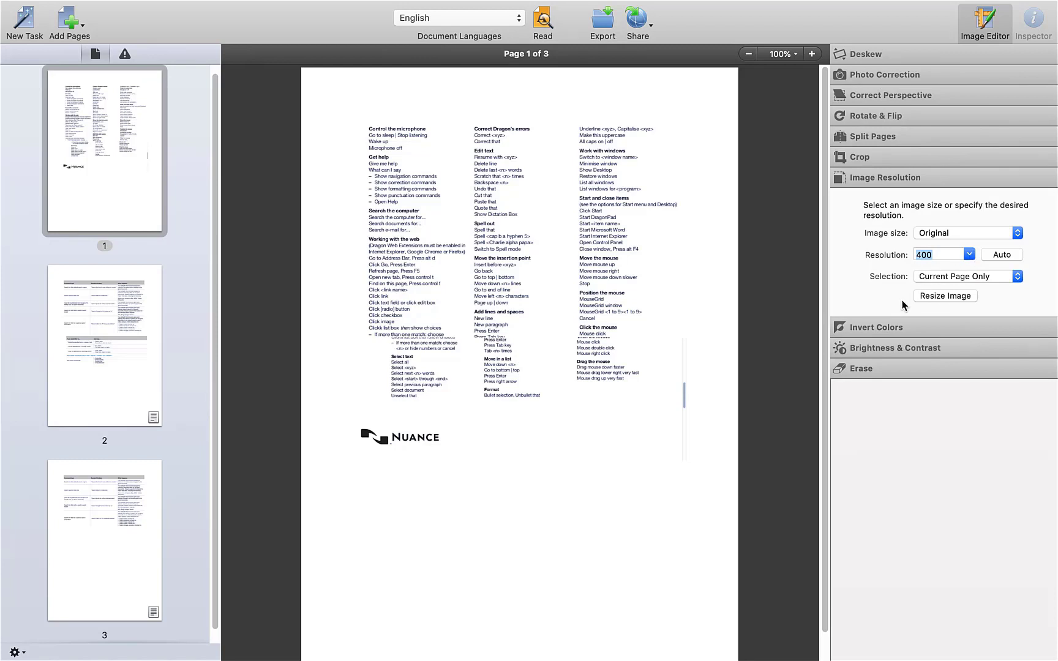
# Invert the colors of page 1 and invert them back.
pyautogui.click(869, 328)
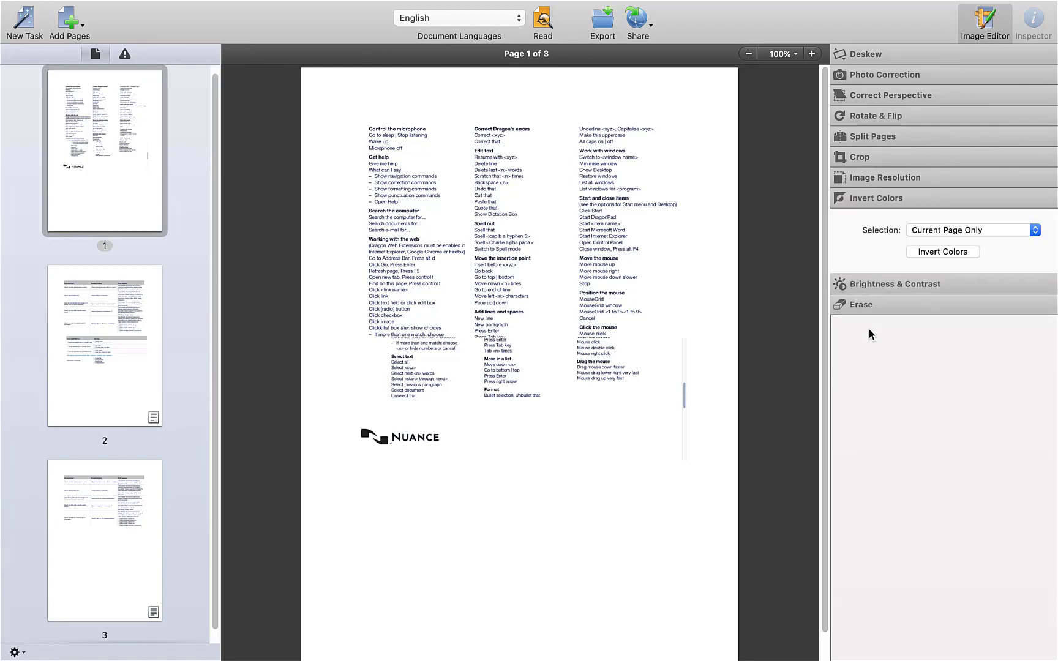
pyautogui.click(949, 251)
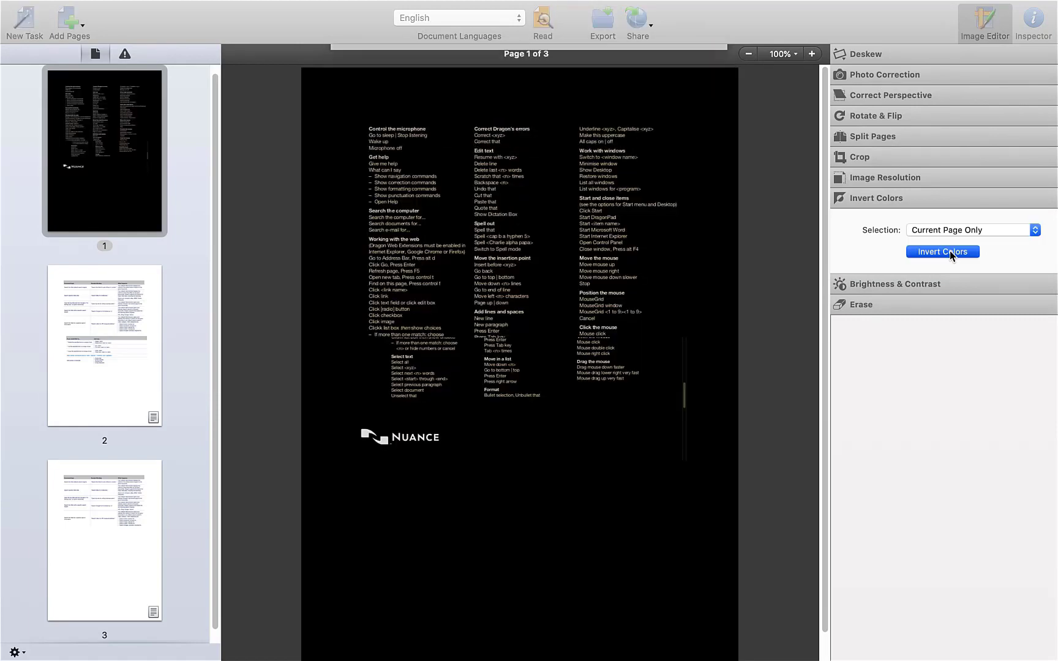
pyautogui.click(949, 251)
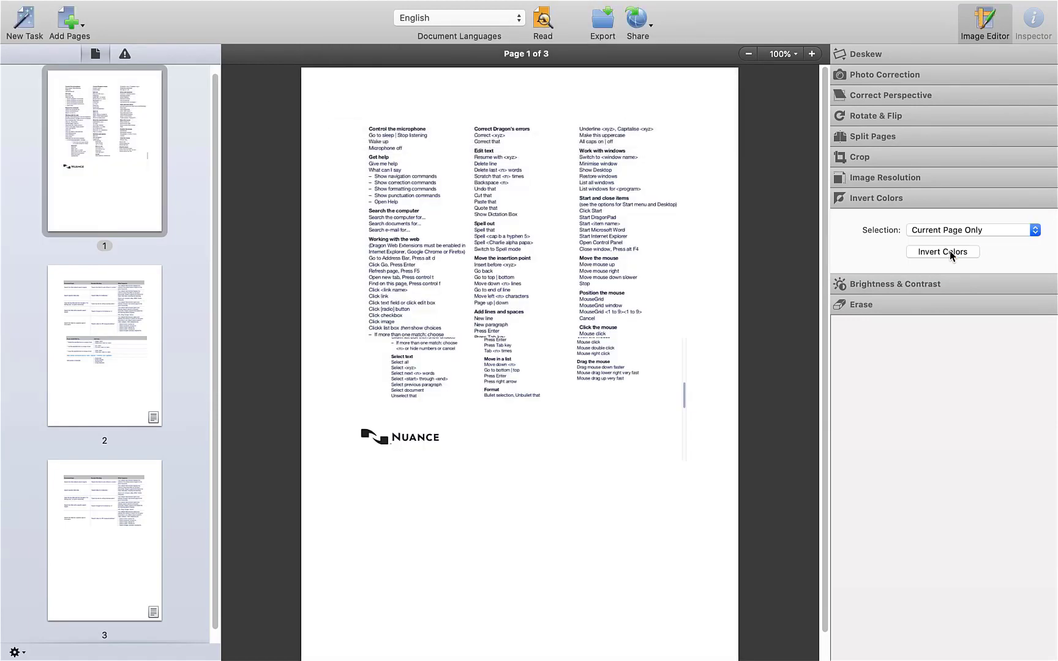
# Look at the brightness and contrast settings, and erase the Nuance logo from the page 1 image.
pyautogui.click(893, 283)
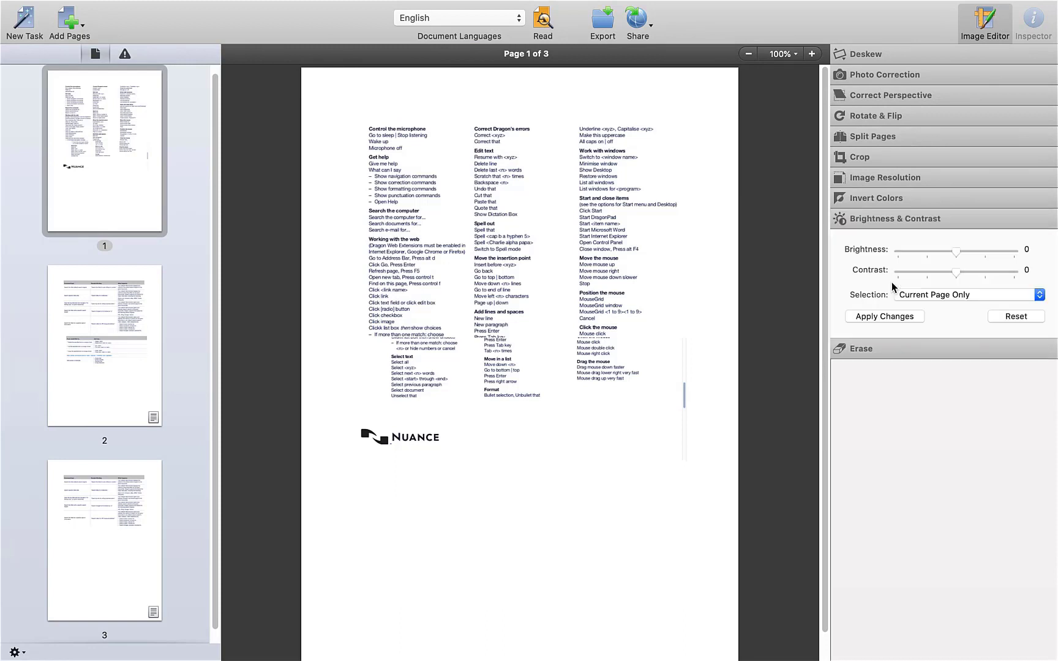
pyautogui.click(856, 355)
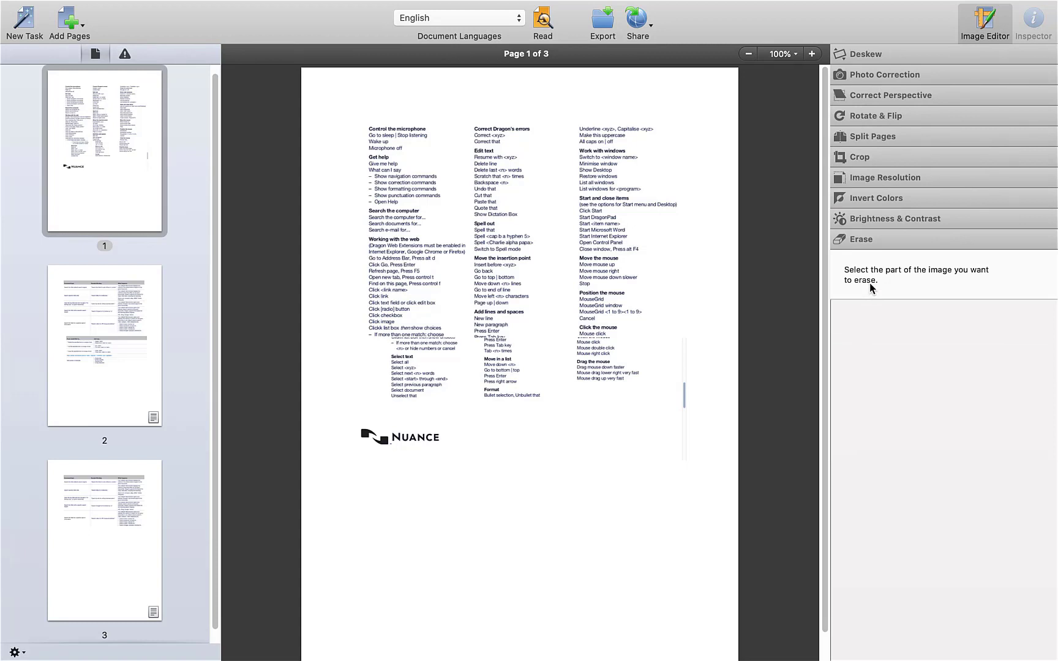
pyautogui.moveTo(342, 420); pyautogui.dragTo(452, 460)
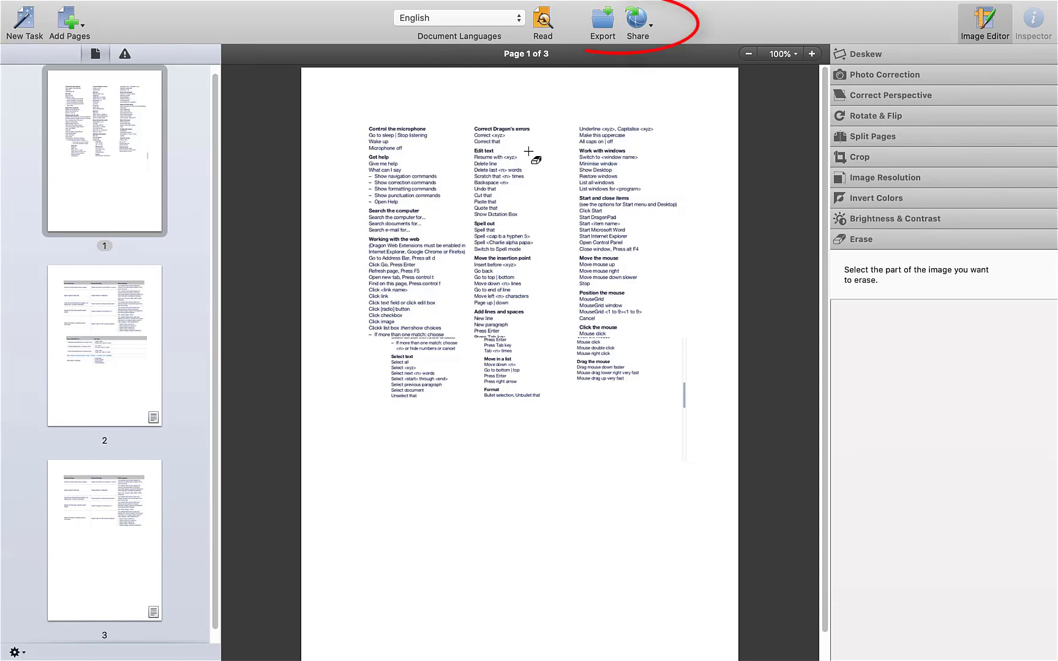
# Start exporting the document as DOCX with the Editable copy layout, and read the unrecognized page 1.
pyautogui.click(651, 24)
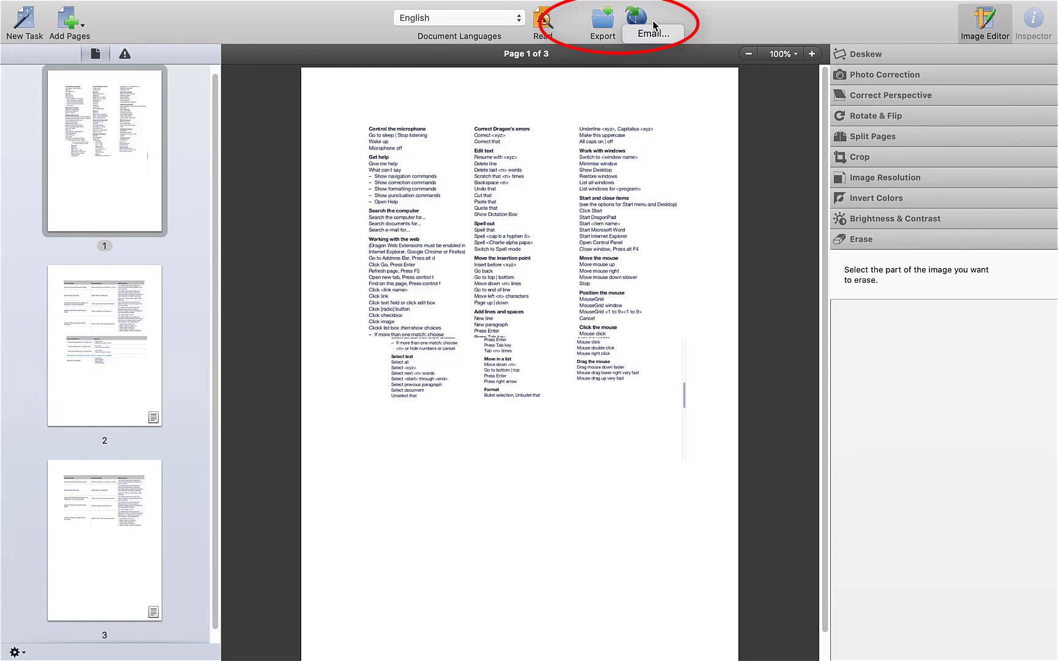
pyautogui.click(603, 21)
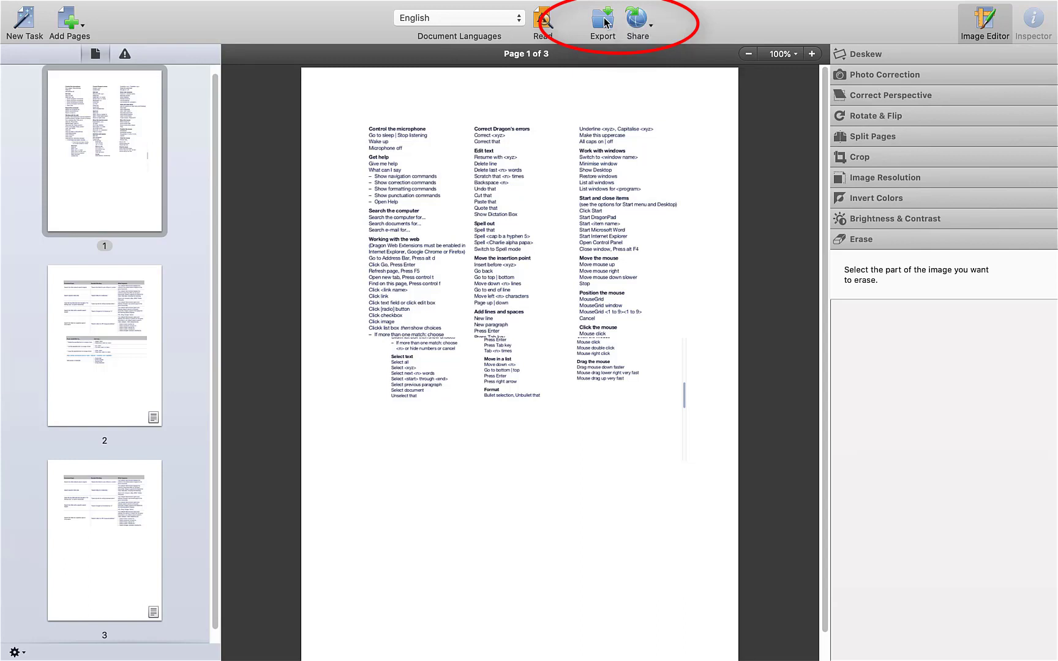
pyautogui.click(603, 22)
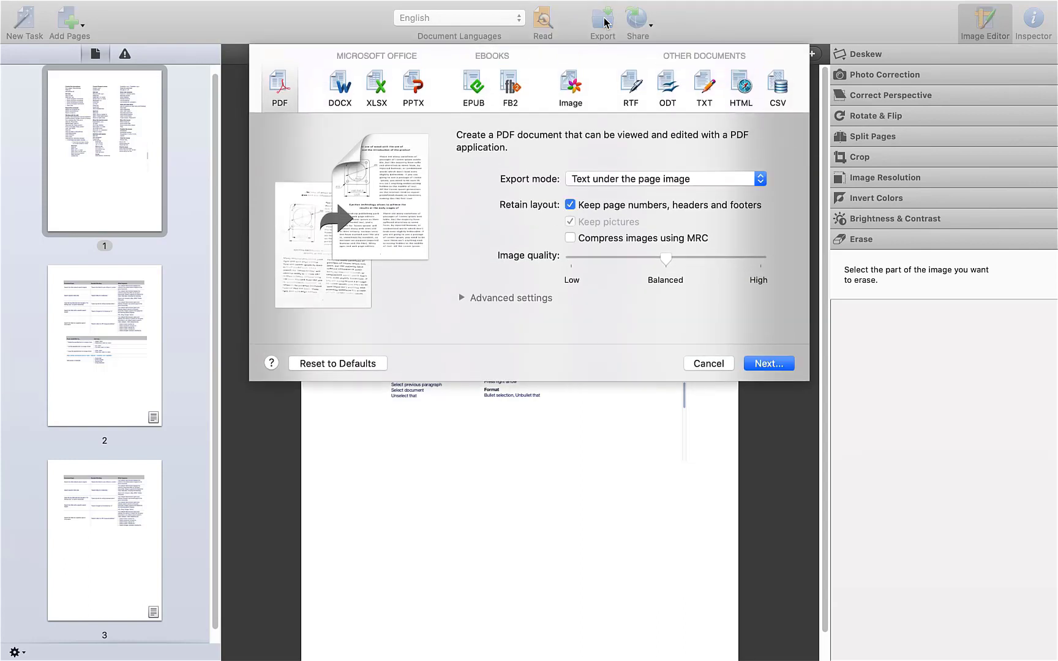
pyautogui.click(342, 89)
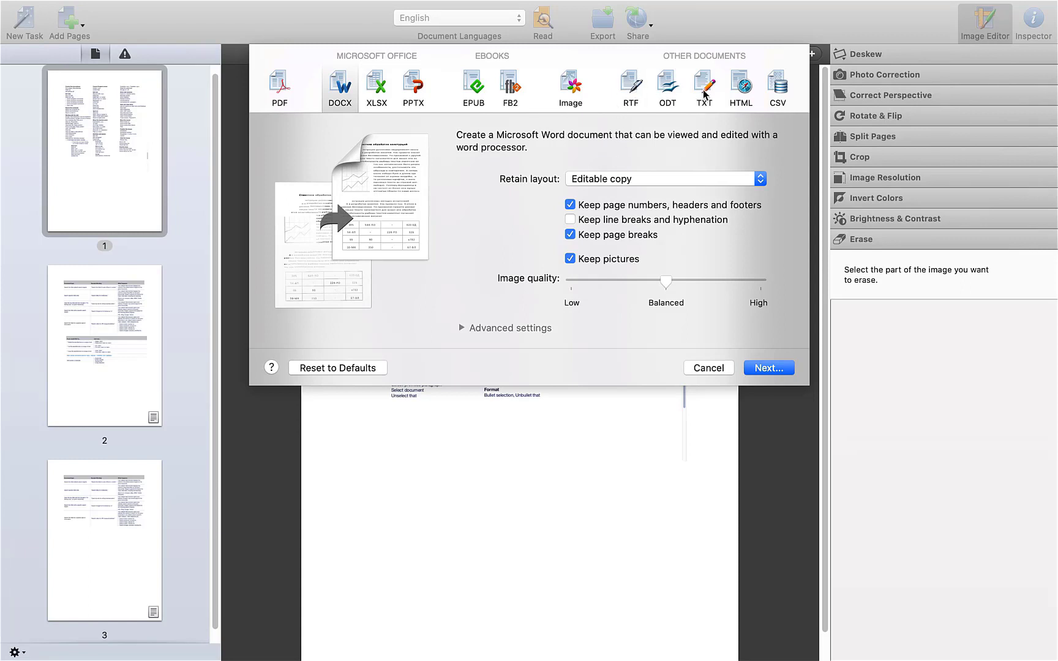
pyautogui.click(772, 368)
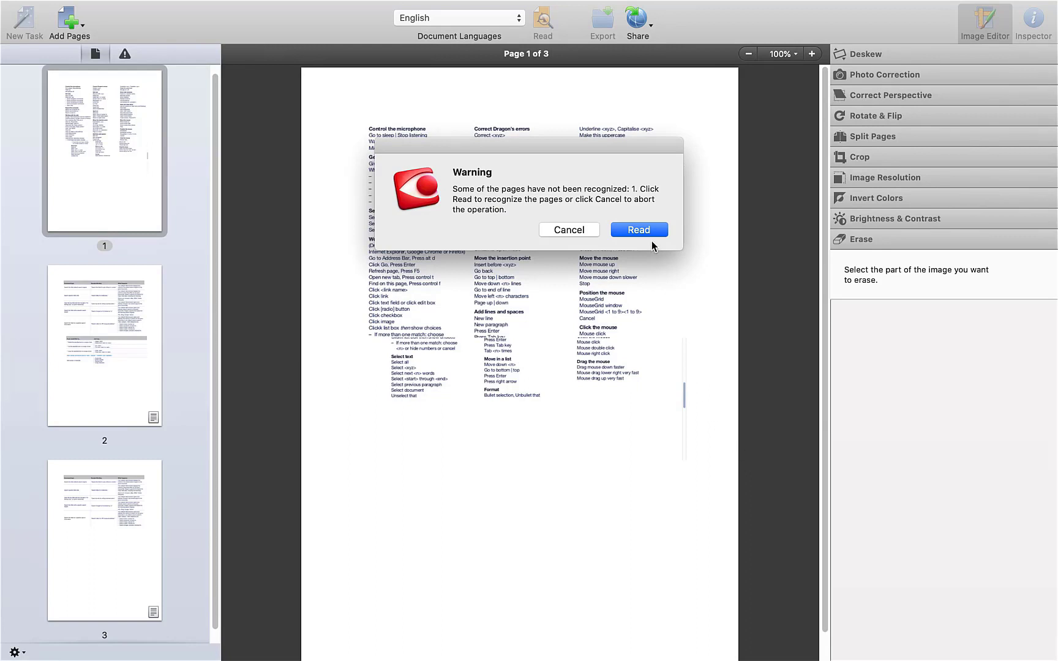
pyautogui.click(640, 230)
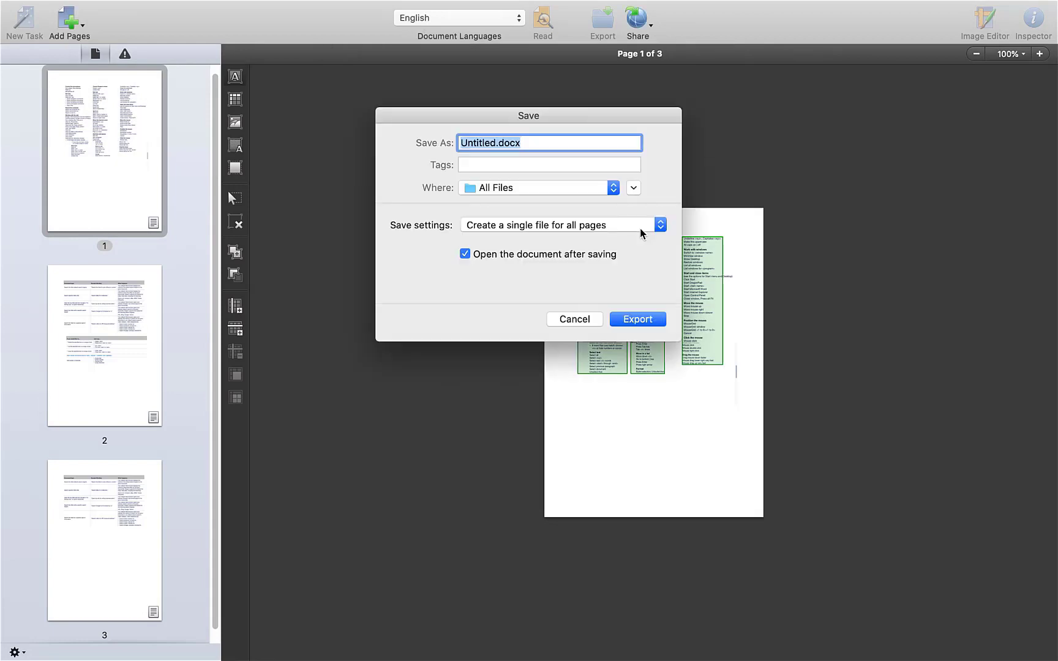
# Name the exported file Test.docx, set the Desktop as its location, and export it.
pyautogui.click(497, 140)
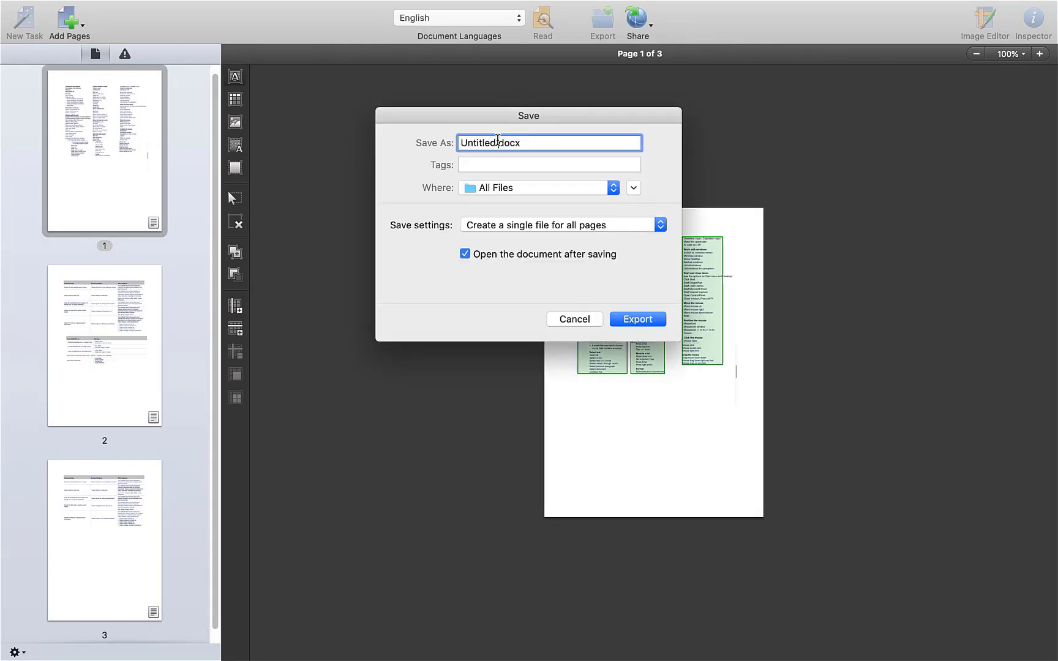
pyautogui.press('BackSpace')
pyautogui.press('BackSpace')
pyautogui.press('BackSpace')
pyautogui.press('BackSpace')
pyautogui.press('BackSpace')
pyautogui.press('BackSpace')
pyautogui.press('BackSpace')
pyautogui.press('BackSpace')
pyautogui.press('BackSpace')
pyautogui.write('Test.')
pyautogui.click(527, 190)
pyautogui.click(517, 204)
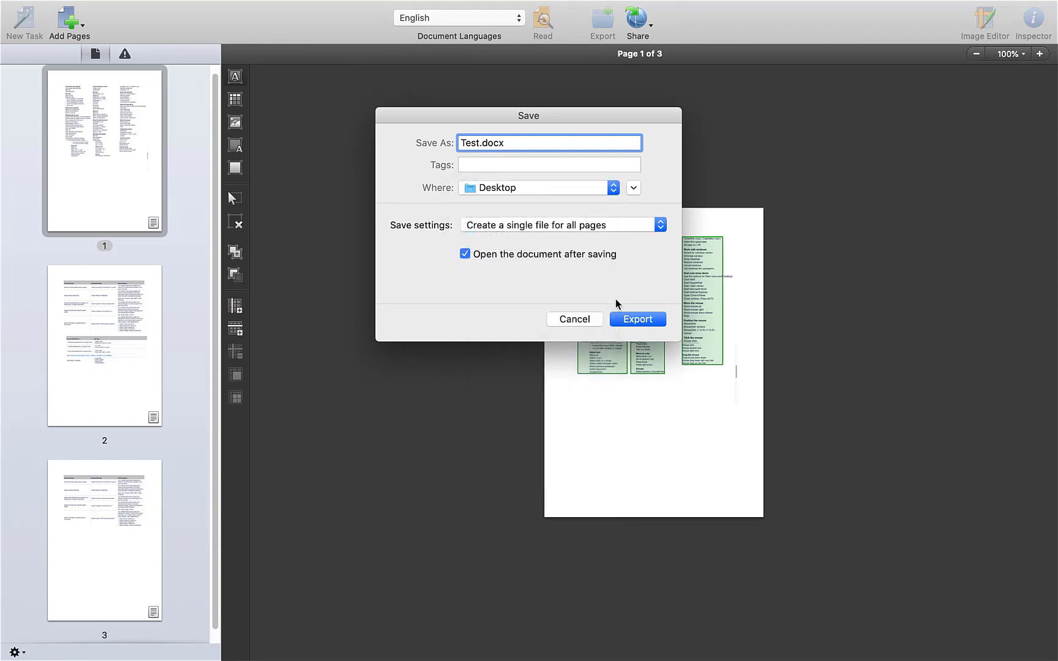
pyautogui.click(635, 320)
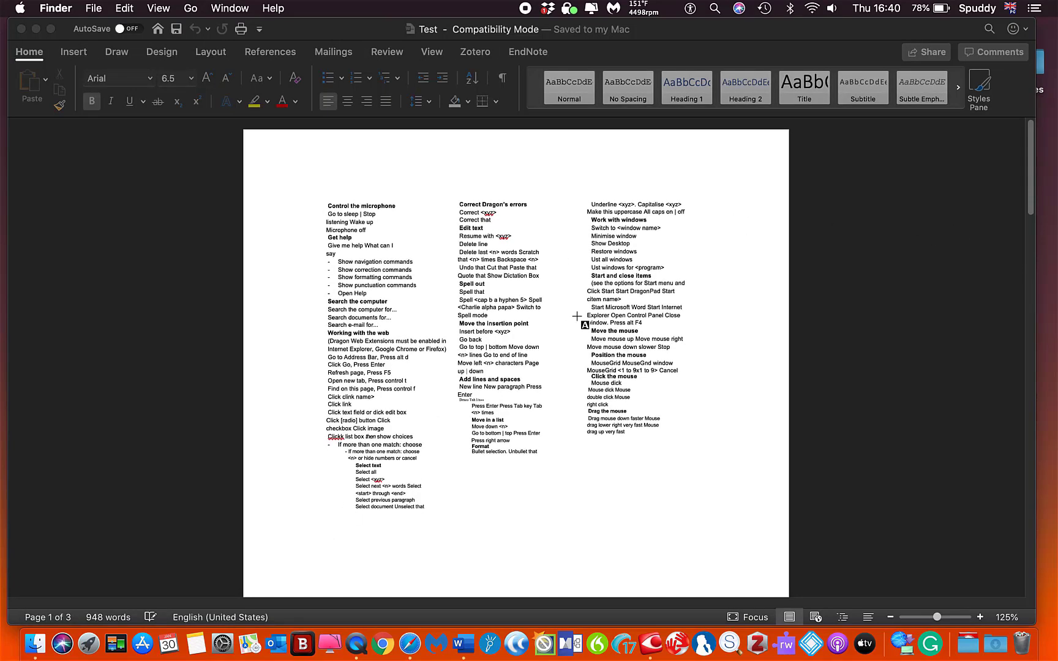
# Look through the pages of the exported Test document in Word, and close the document.
pyautogui.scroll(-15, 577, 316)
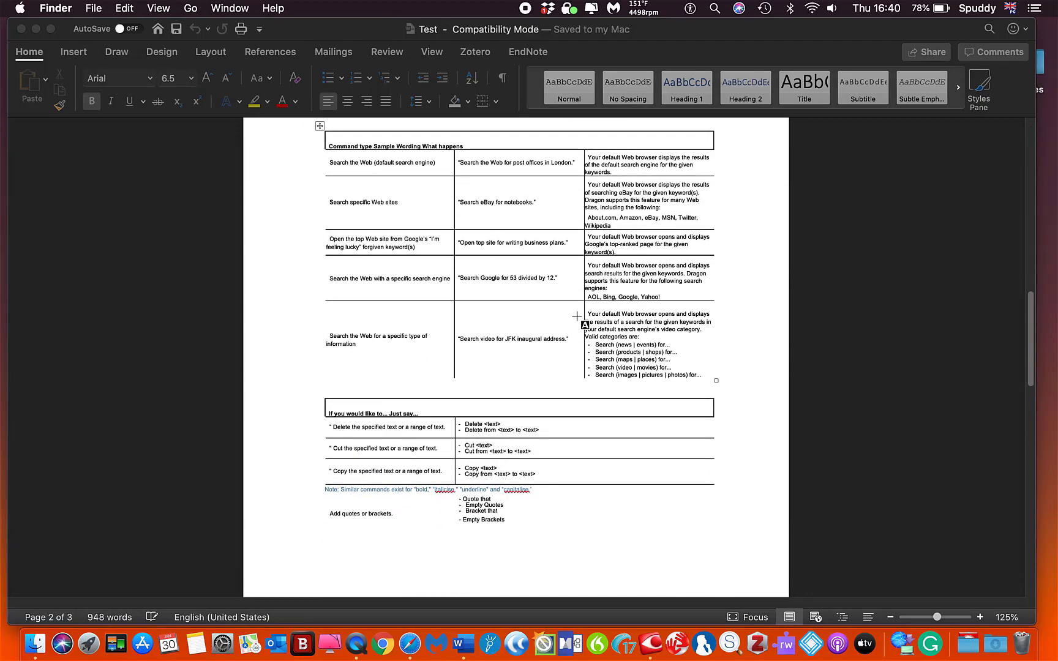
pyautogui.scroll(-15, 577, 316)
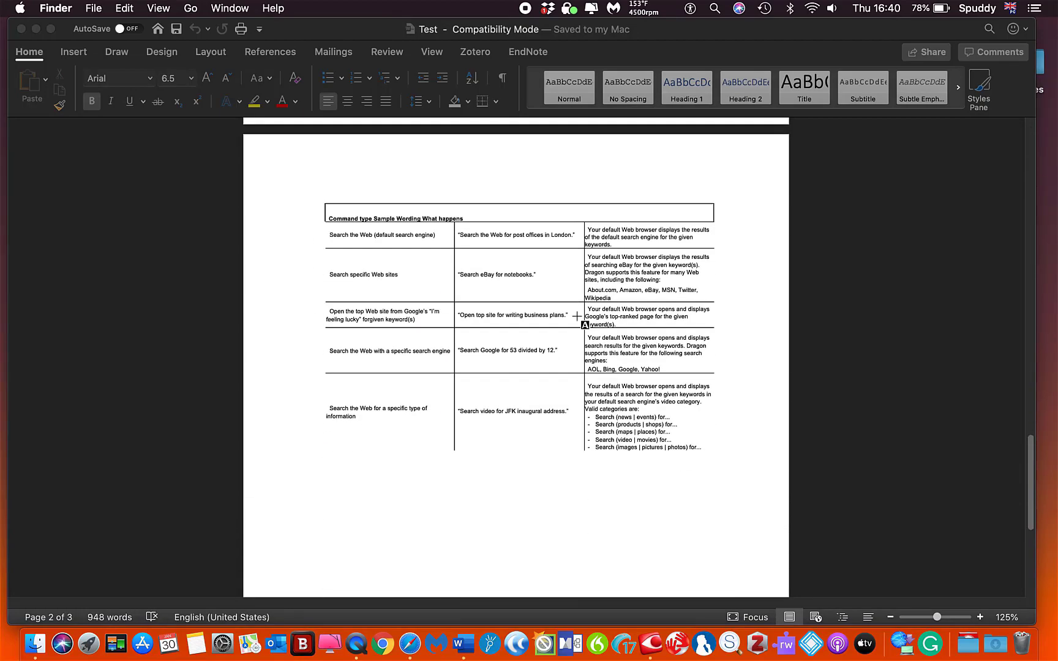
pyautogui.scroll(5, 577, 316)
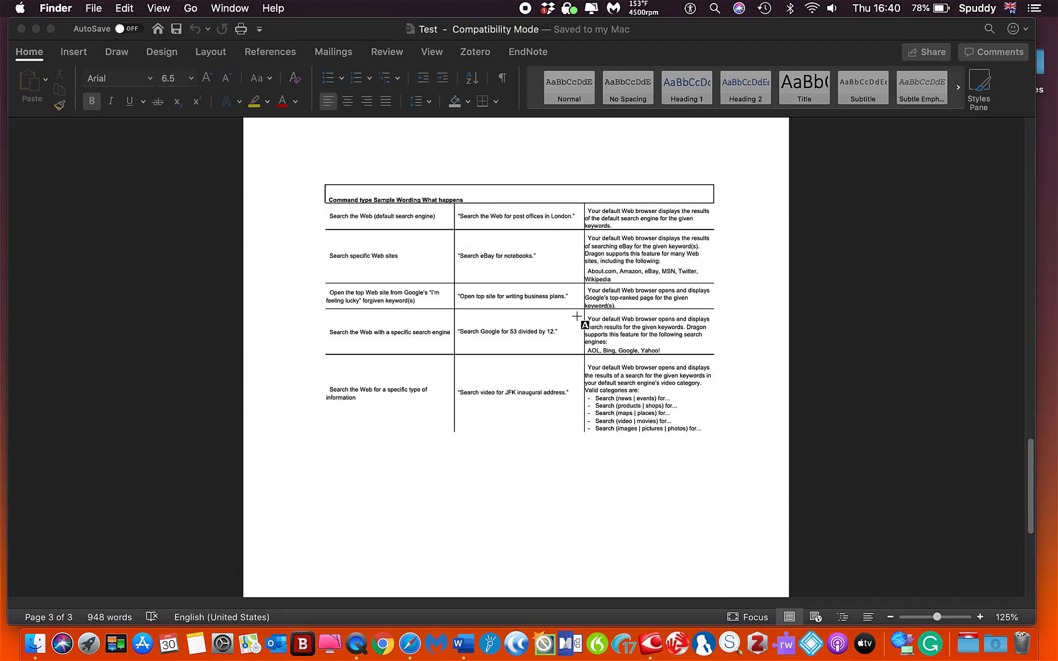
pyautogui.click(22, 28)
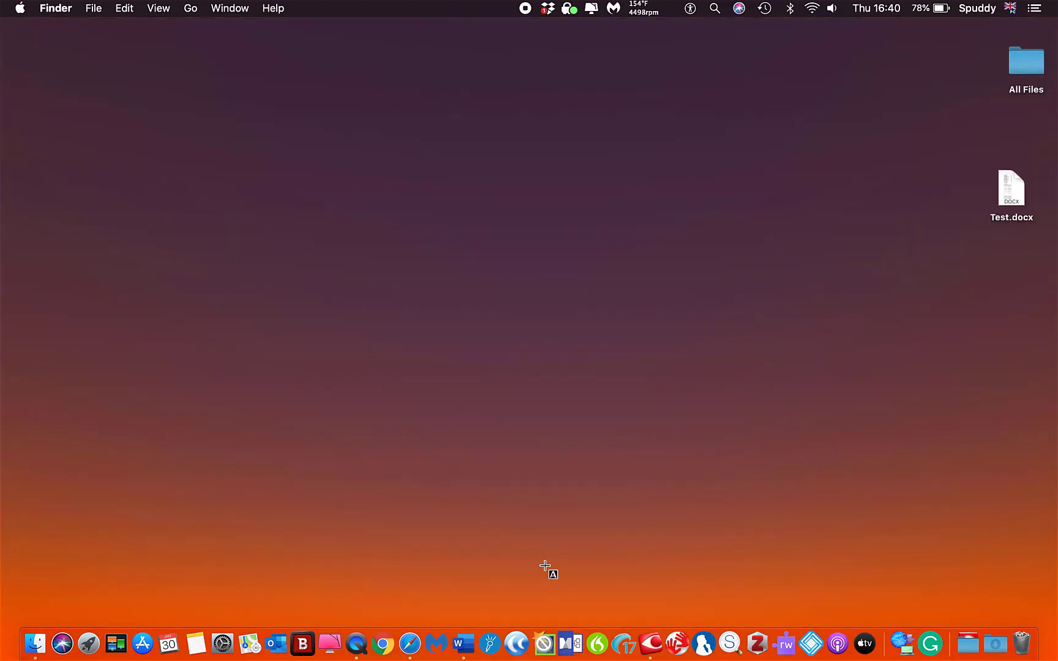
# Switch to FineReader and close the Dragon commands document without saving its changes.
pyautogui.click(652, 629)
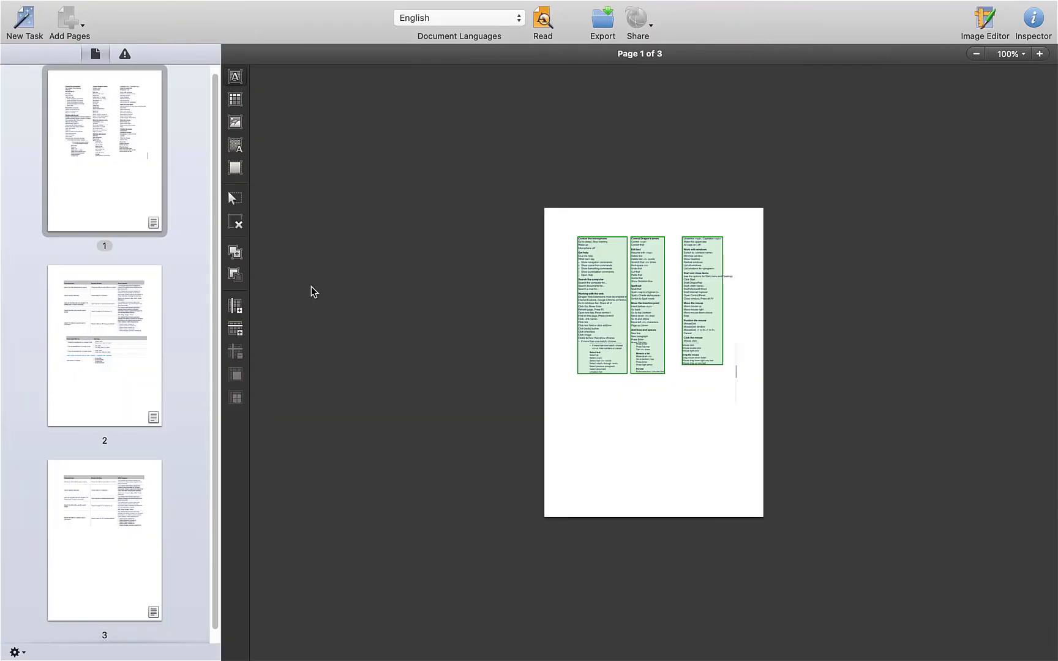
pyautogui.click(35, 45)
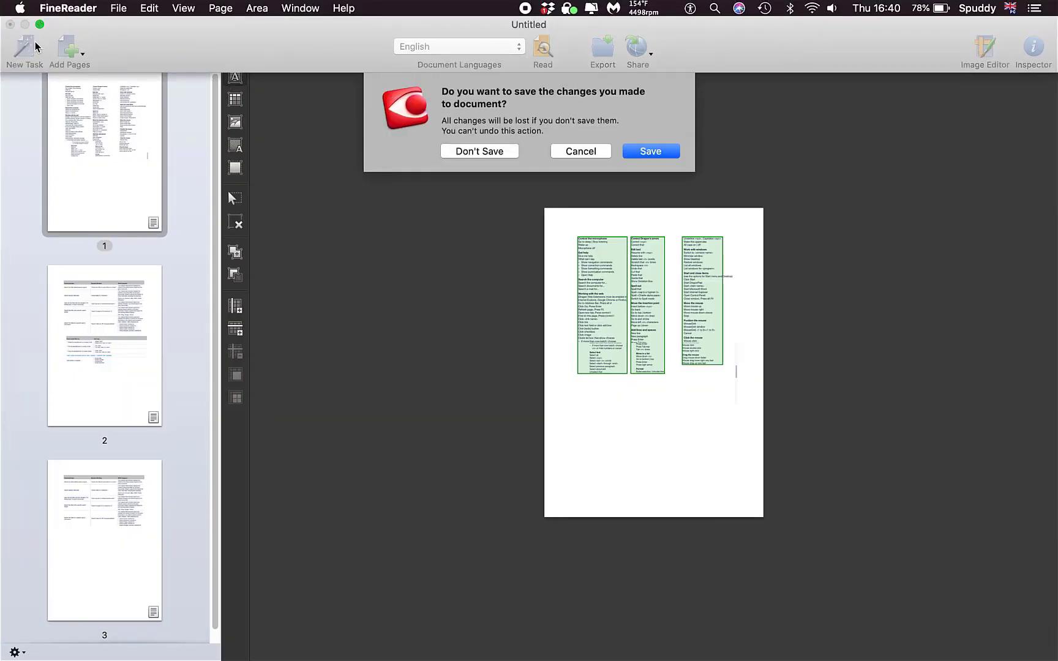
pyautogui.click(471, 122)
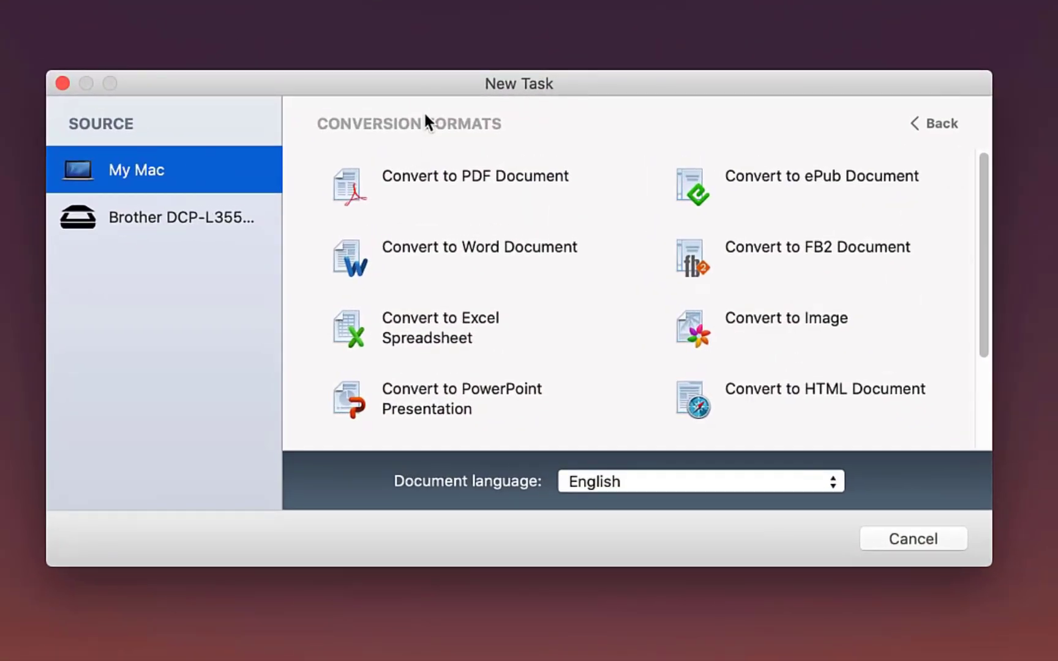
# Choose the Brother scanner as the new task's source and keep English as the document language.
pyautogui.click(139, 221)
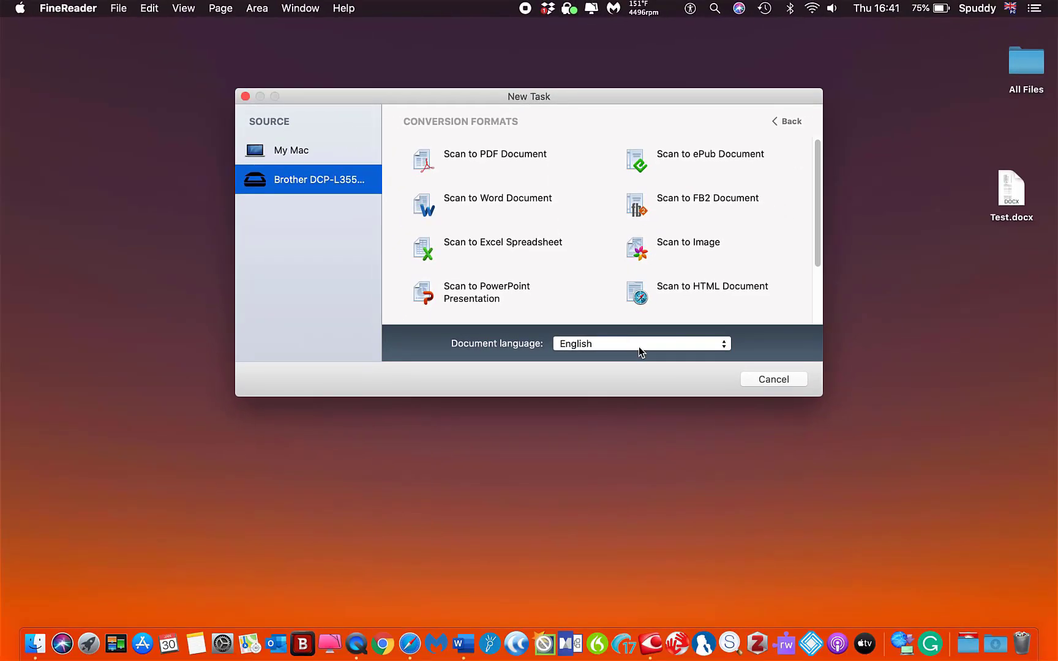
pyautogui.click(640, 344)
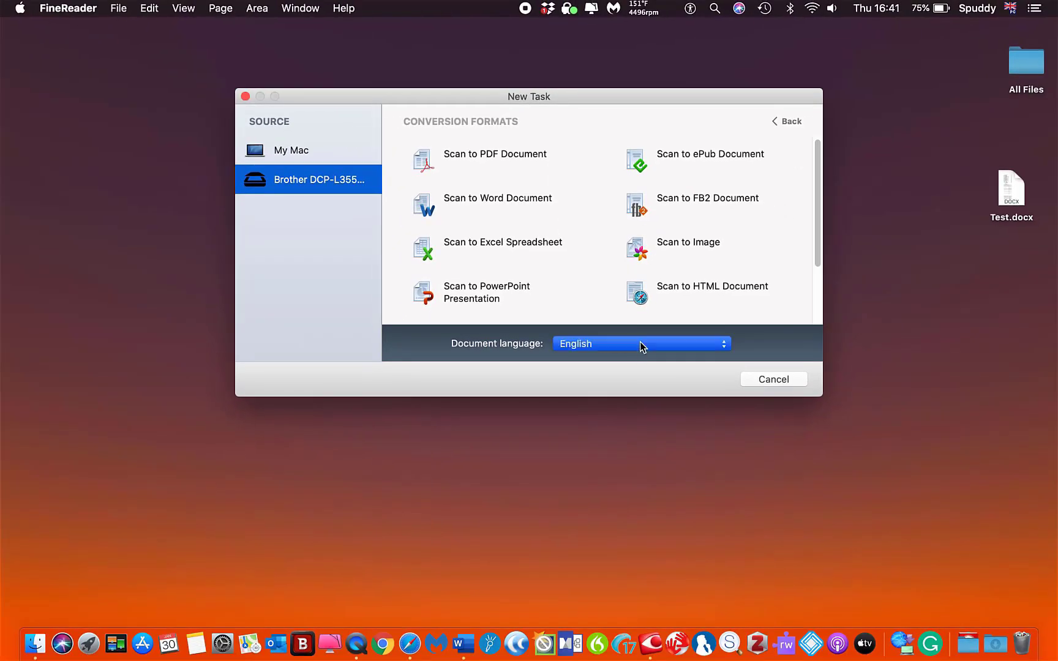
pyautogui.click(640, 343)
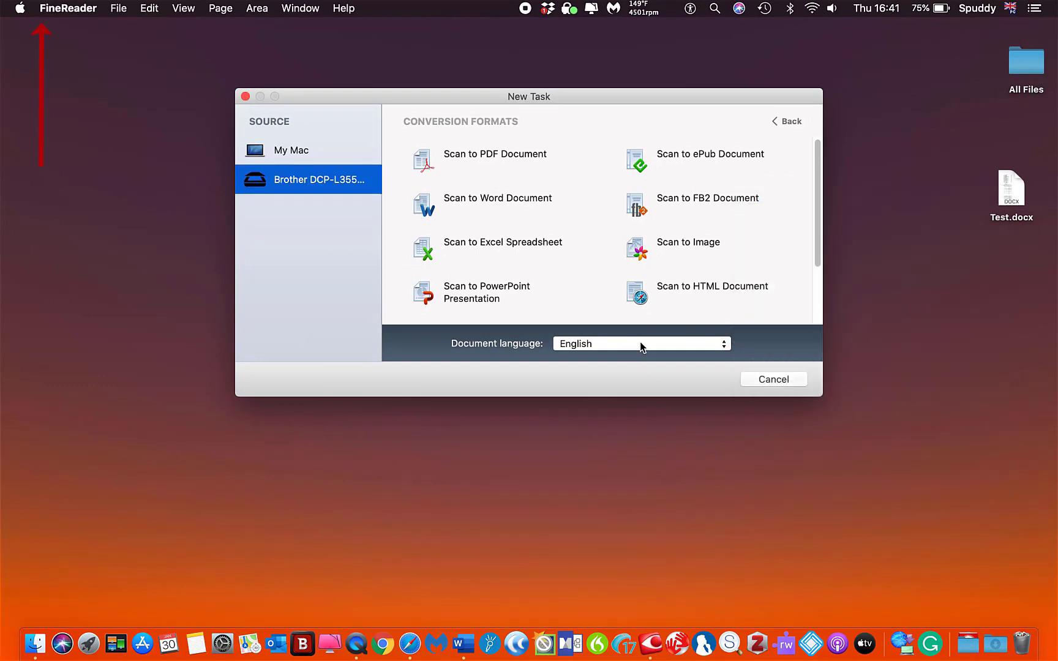
# Look at the General and Languages preferences of FineReader, and close them.
pyautogui.click(68, 8)
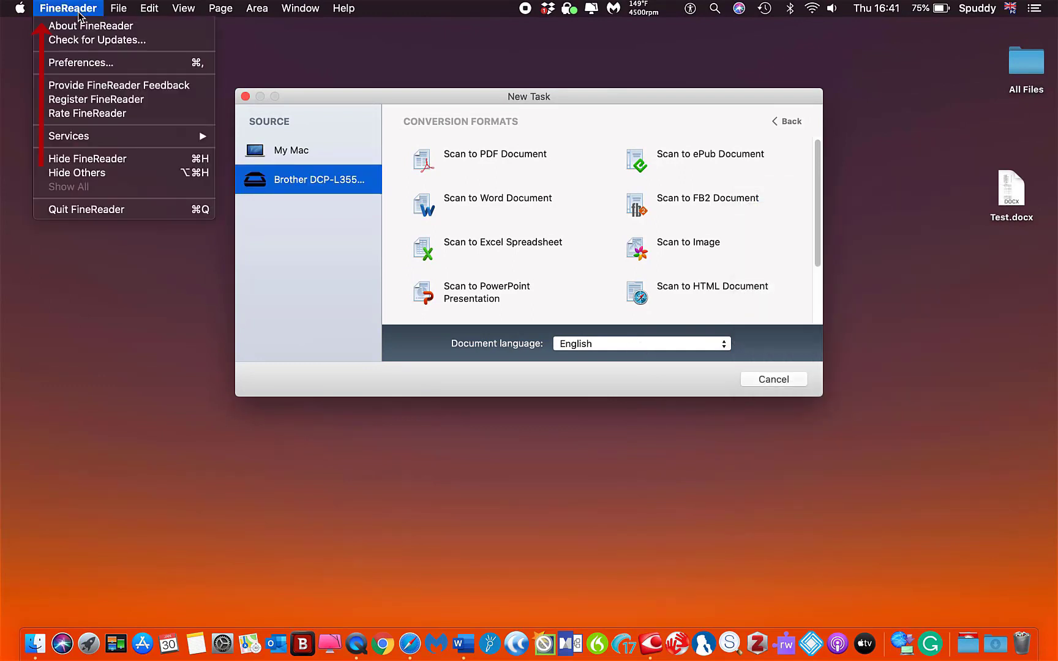
pyautogui.click(90, 65)
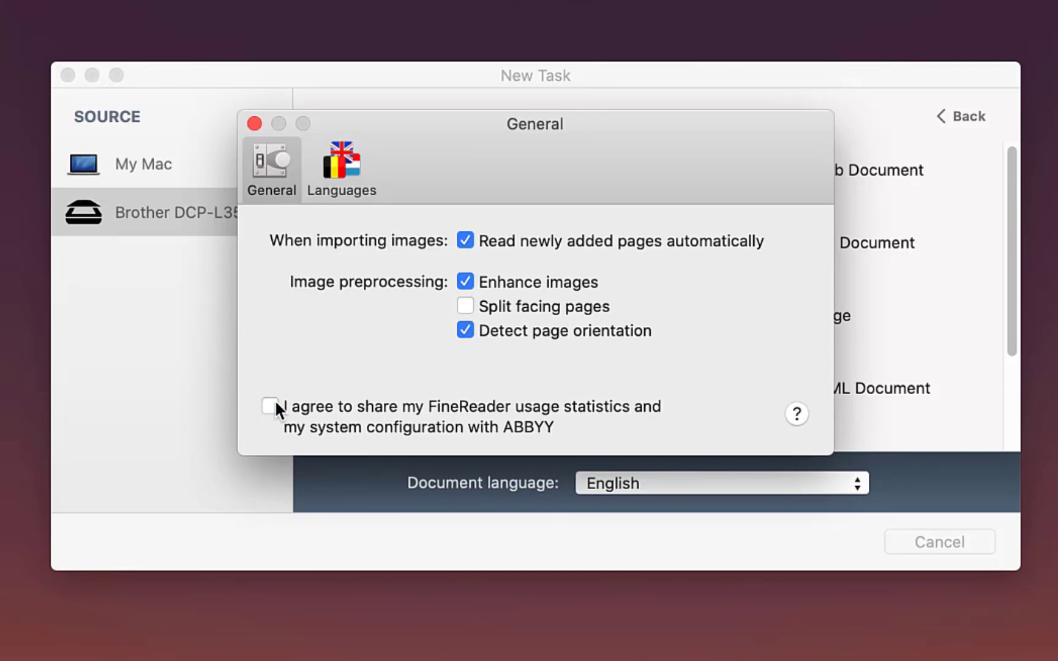
pyautogui.click(341, 175)
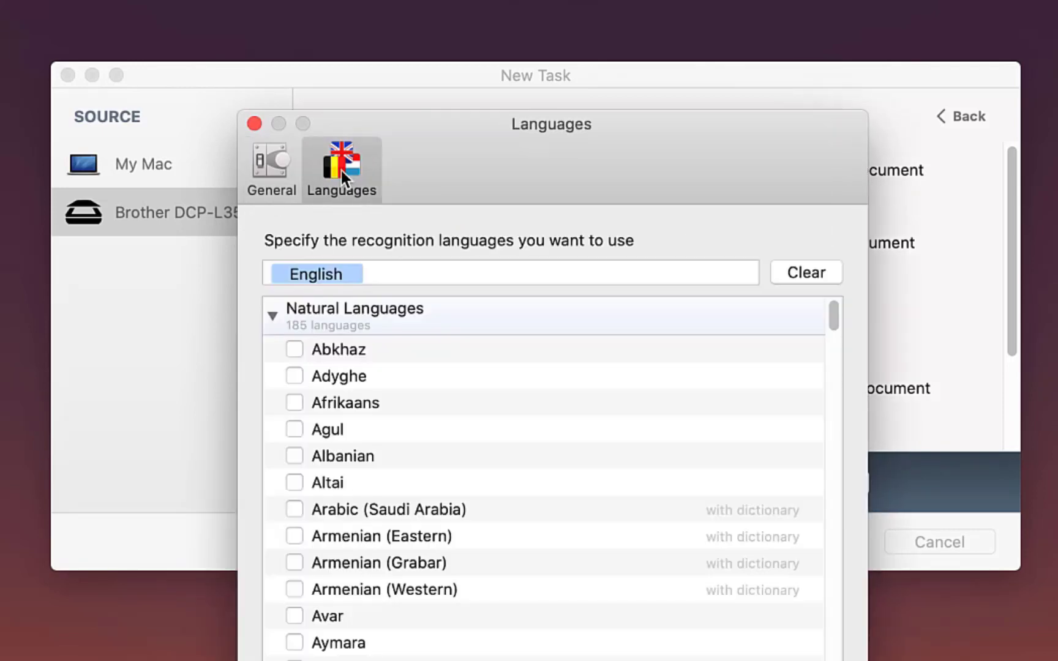
pyautogui.click(255, 124)
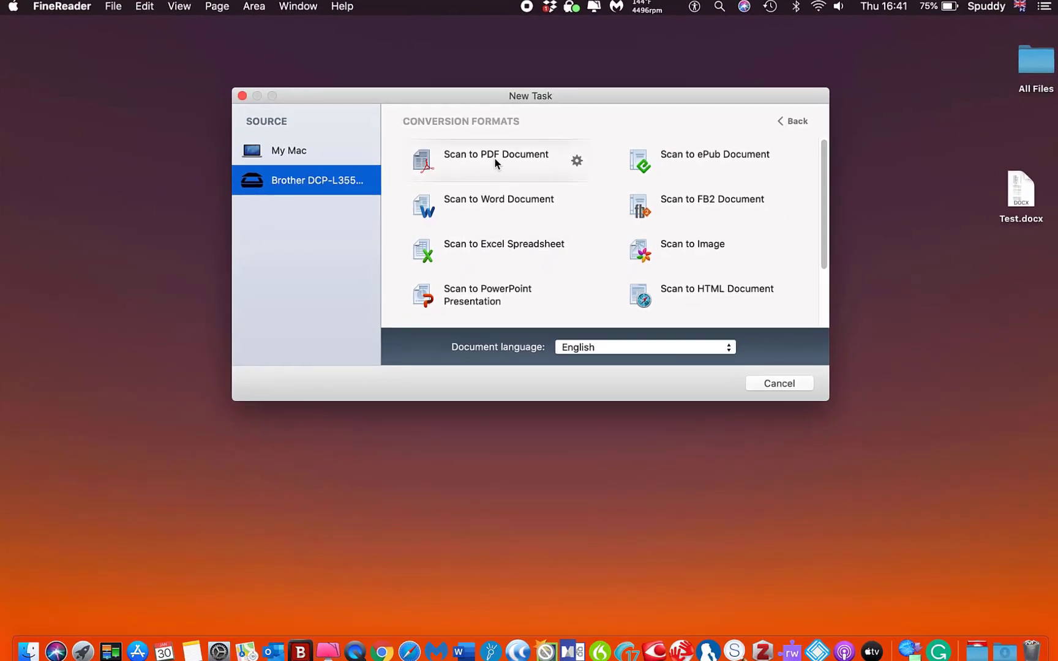
# Scan the flatbed page to a PDF document in full color at 300 dpi over the entire scanning area, and finish the import.
pyautogui.click(494, 159)
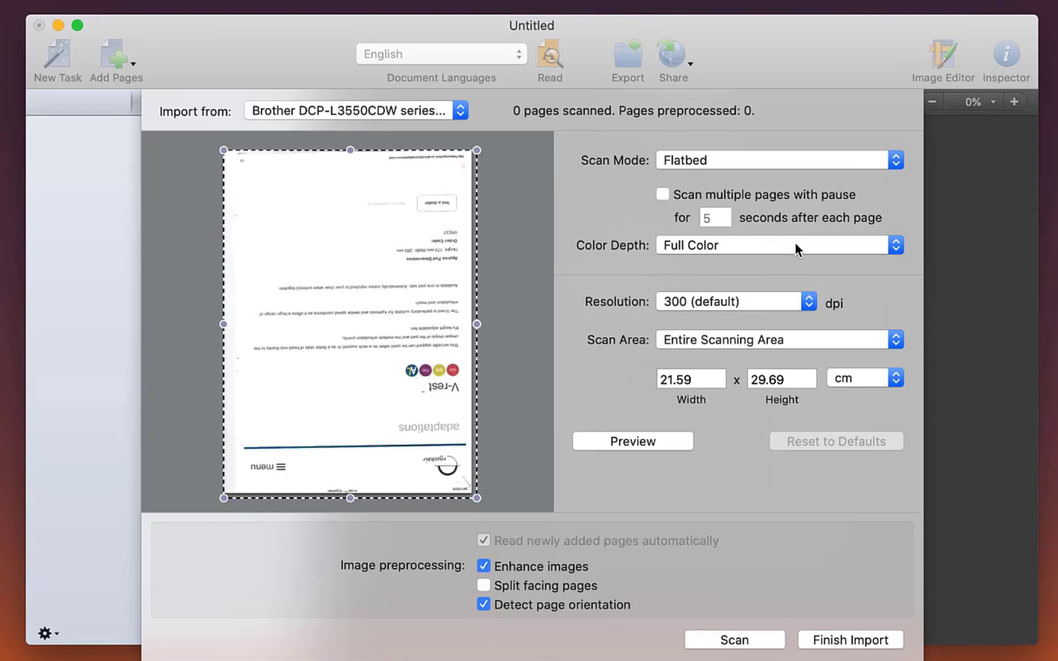
pyautogui.click(808, 302)
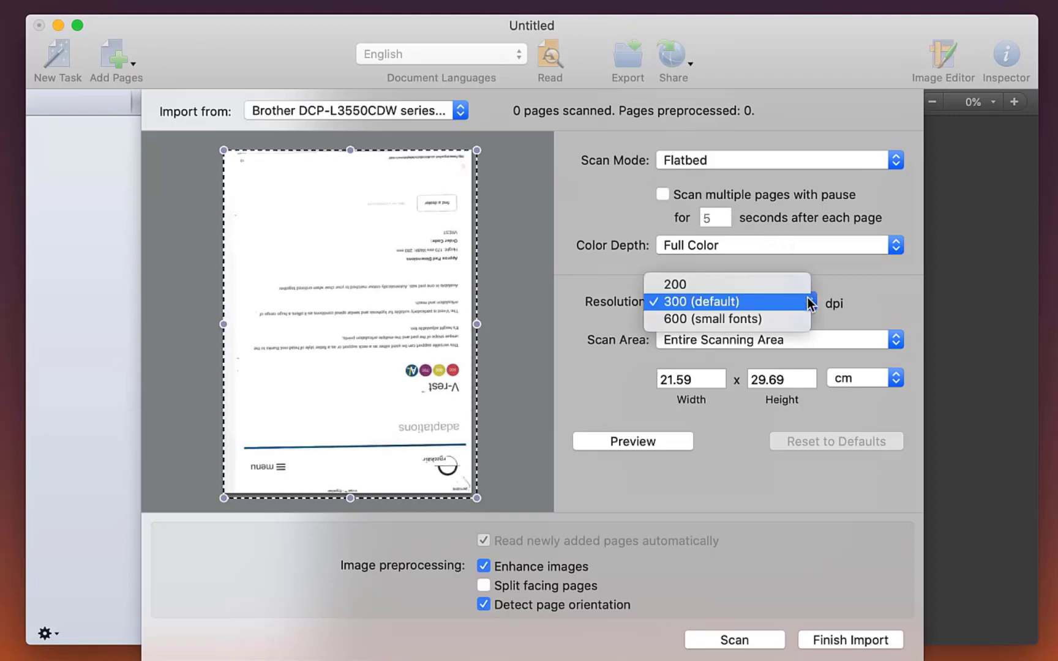
pyautogui.click(809, 302)
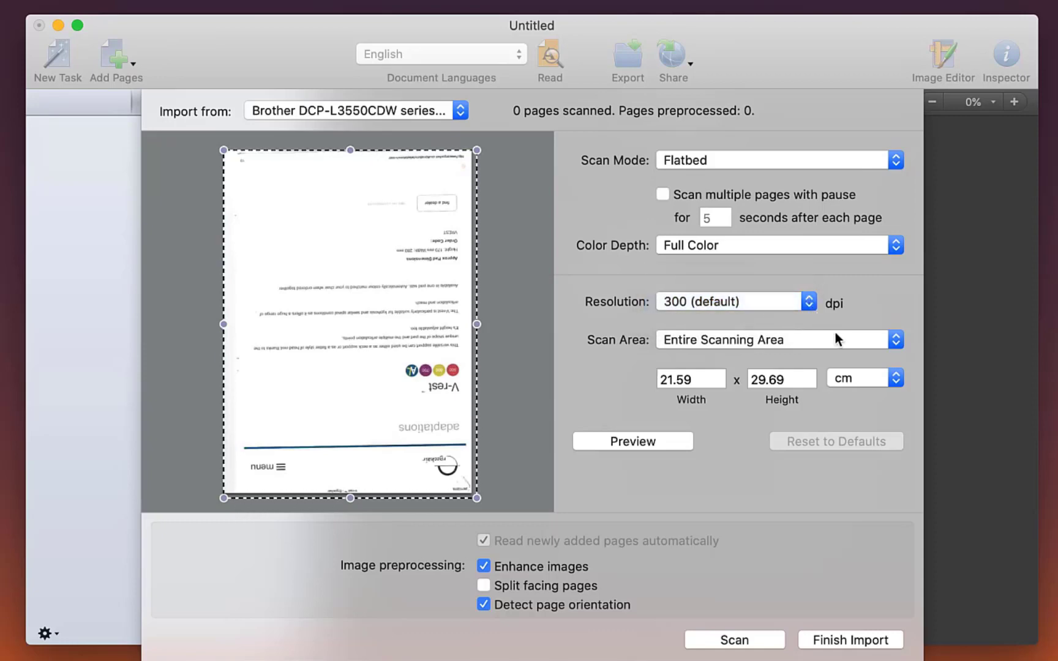
pyautogui.click(900, 343)
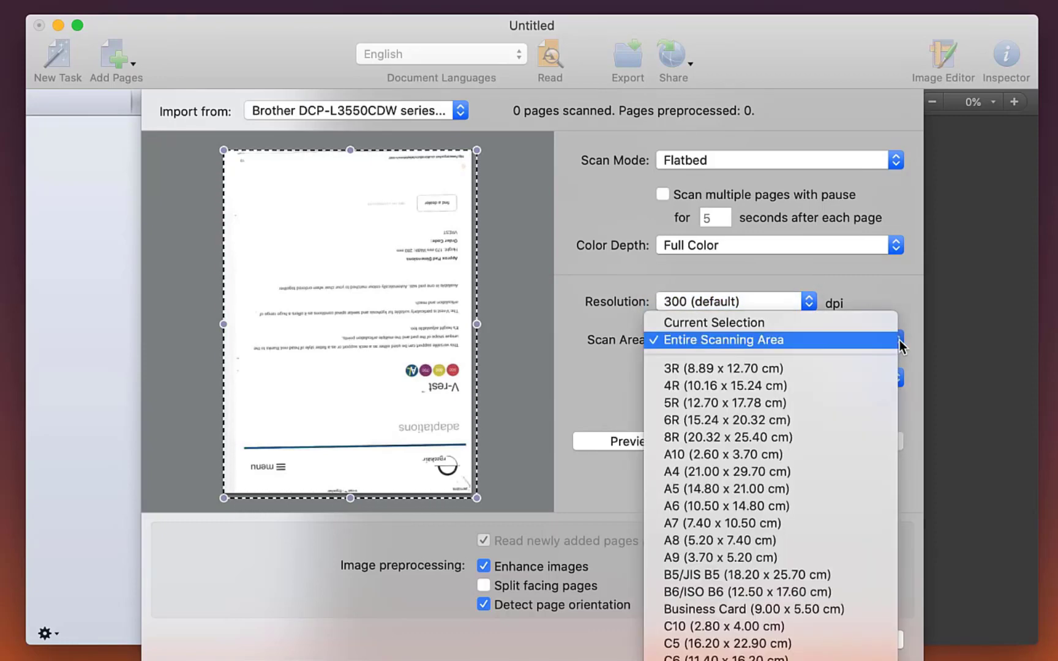
pyautogui.click(900, 345)
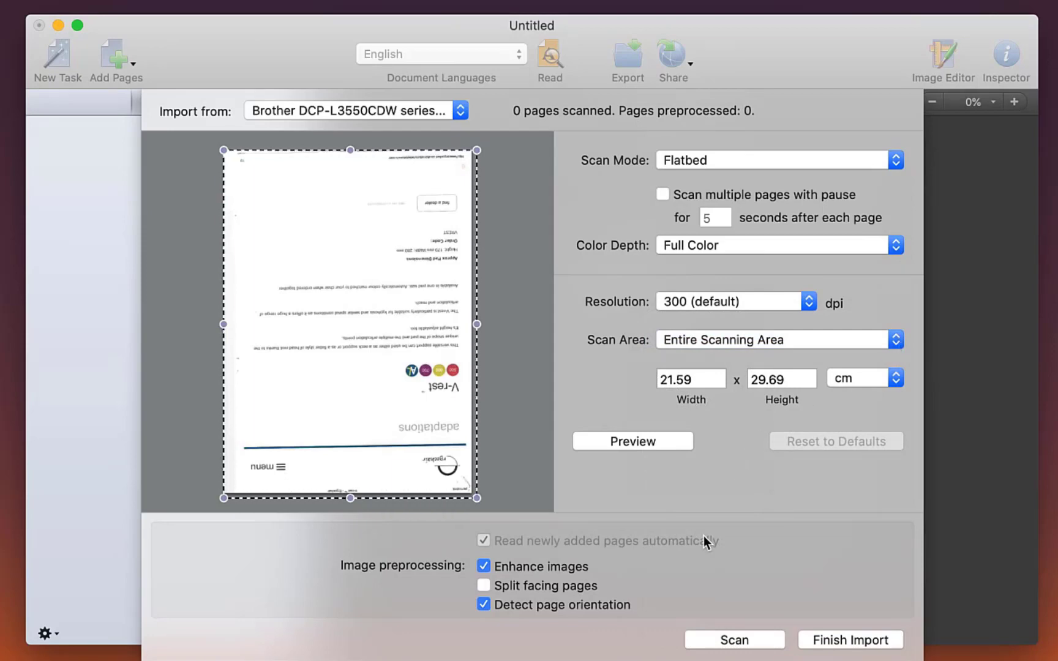
pyautogui.click(731, 638)
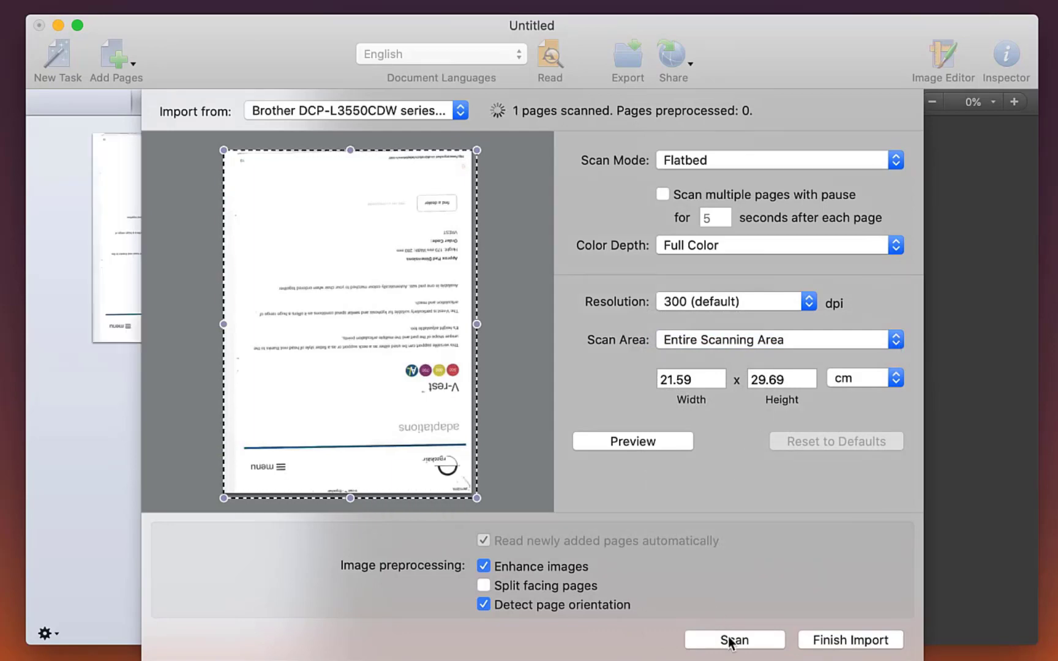
pyautogui.click(841, 643)
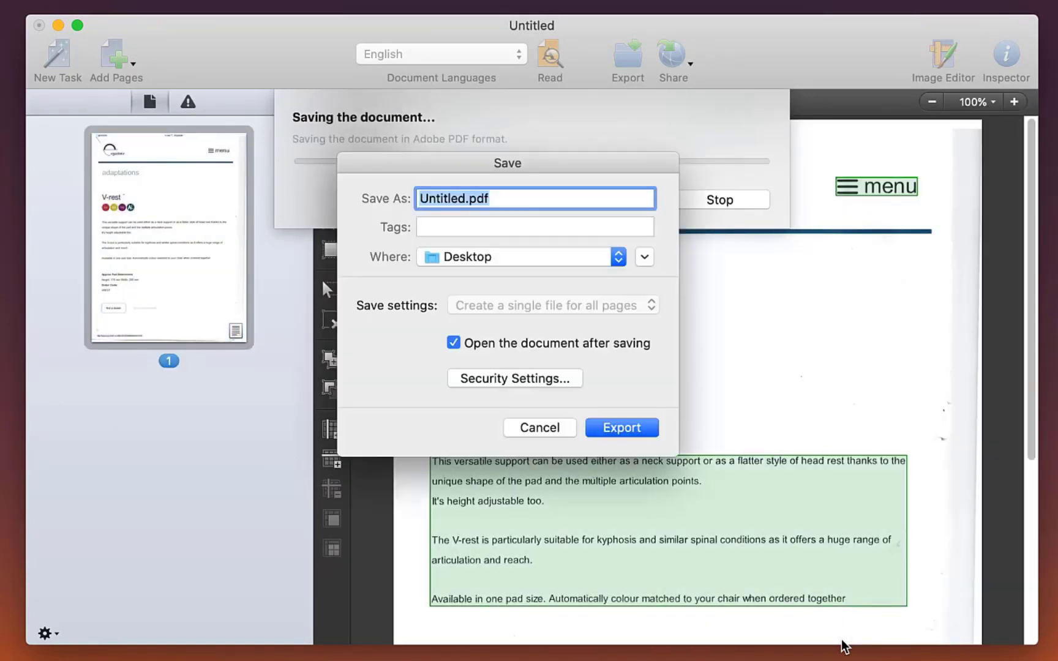
# Look at the save locations for the scanned PDF, and cancel saving it.
pyautogui.click(452, 267)
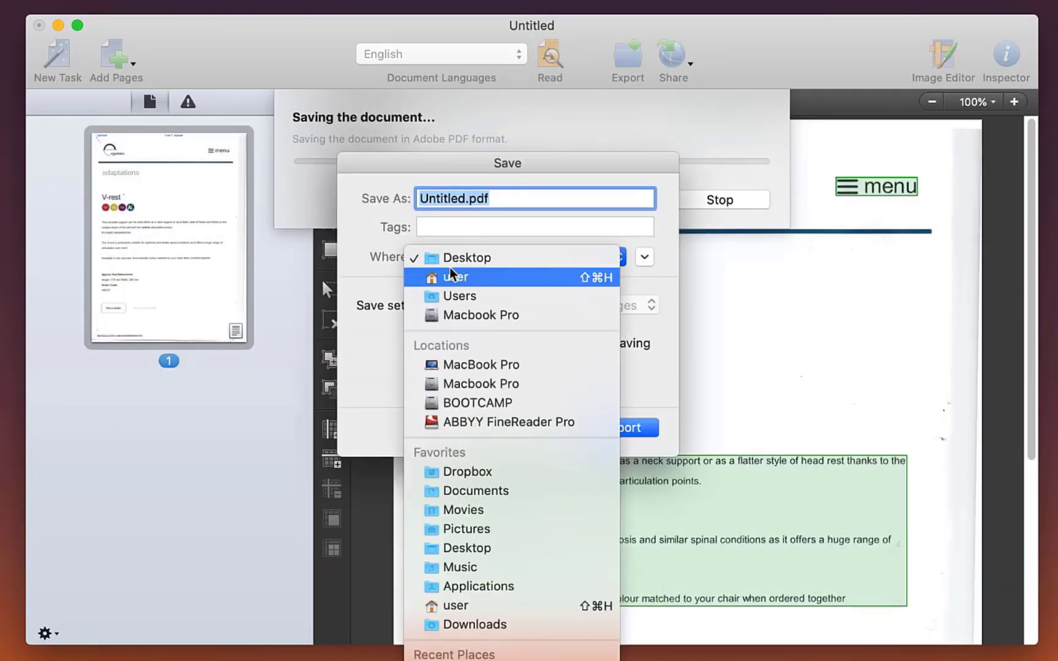
pyautogui.click(560, 168)
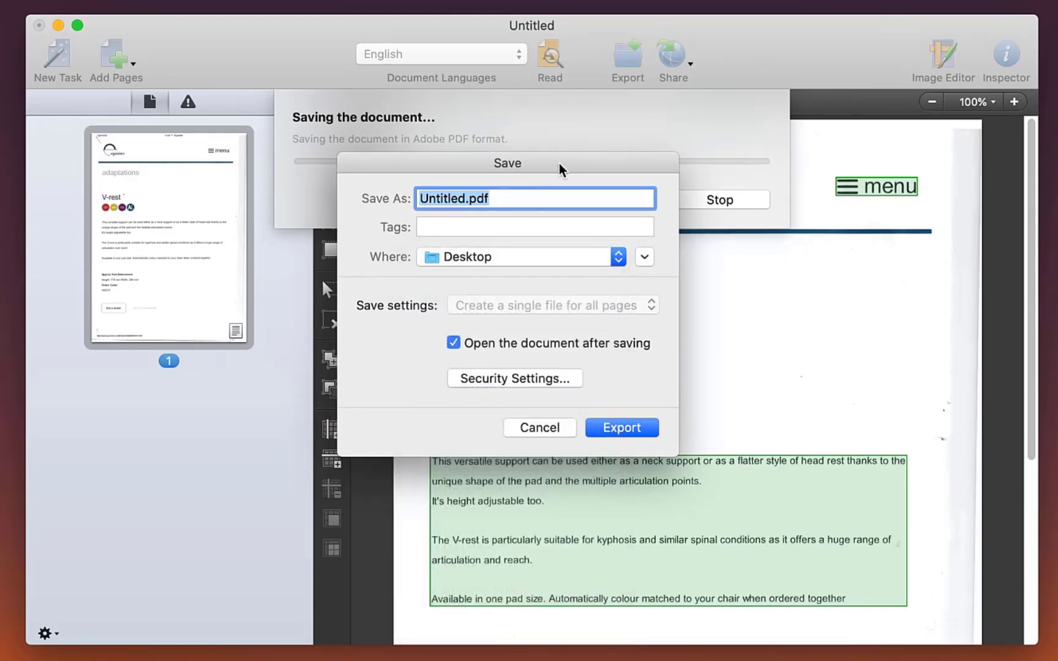
pyautogui.click(539, 427)
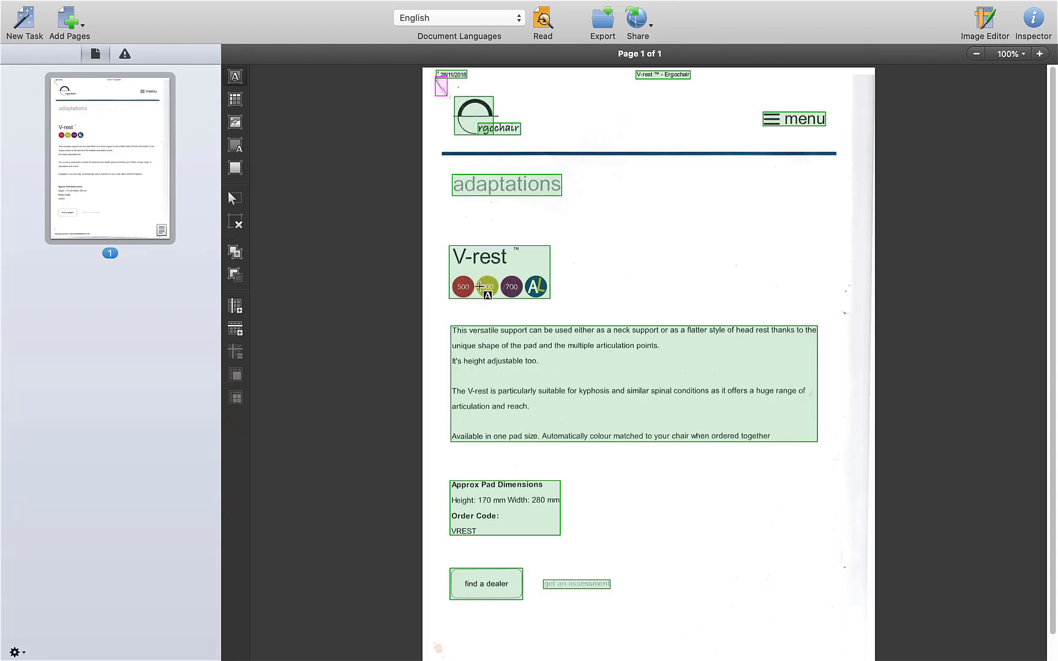
# Replace the V-rest block's area with a picture area around the four colored circles and a text area around the V-rest heading.
pyautogui.click(235, 123)
pyautogui.moveTo(444, 242); pyautogui.dragTo(570, 304)
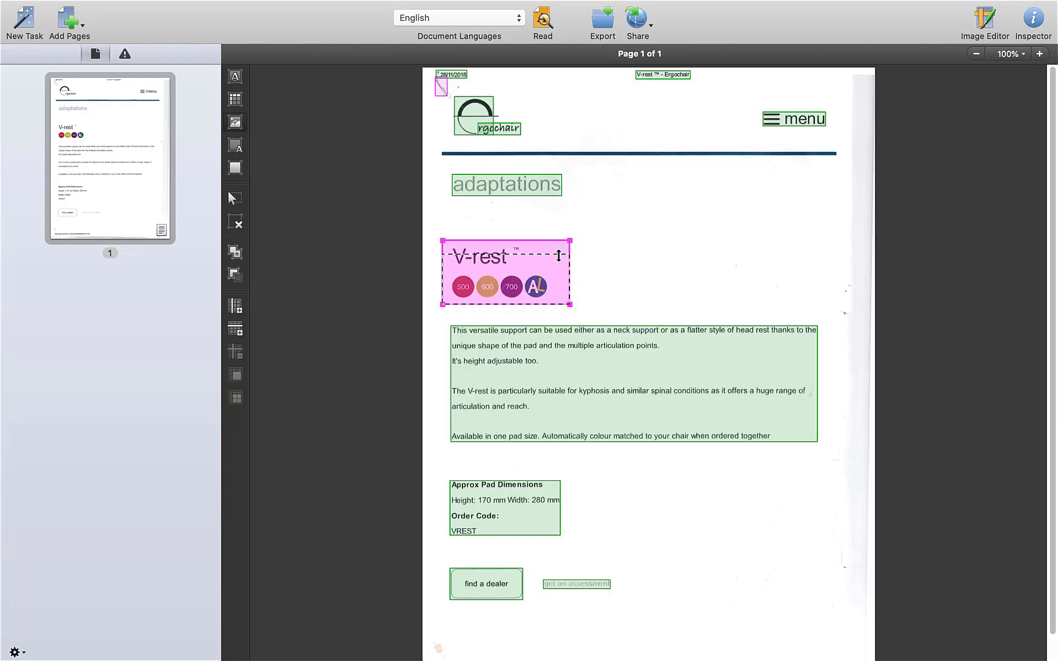
pyautogui.moveTo(559, 268); pyautogui.dragTo(559, 267)
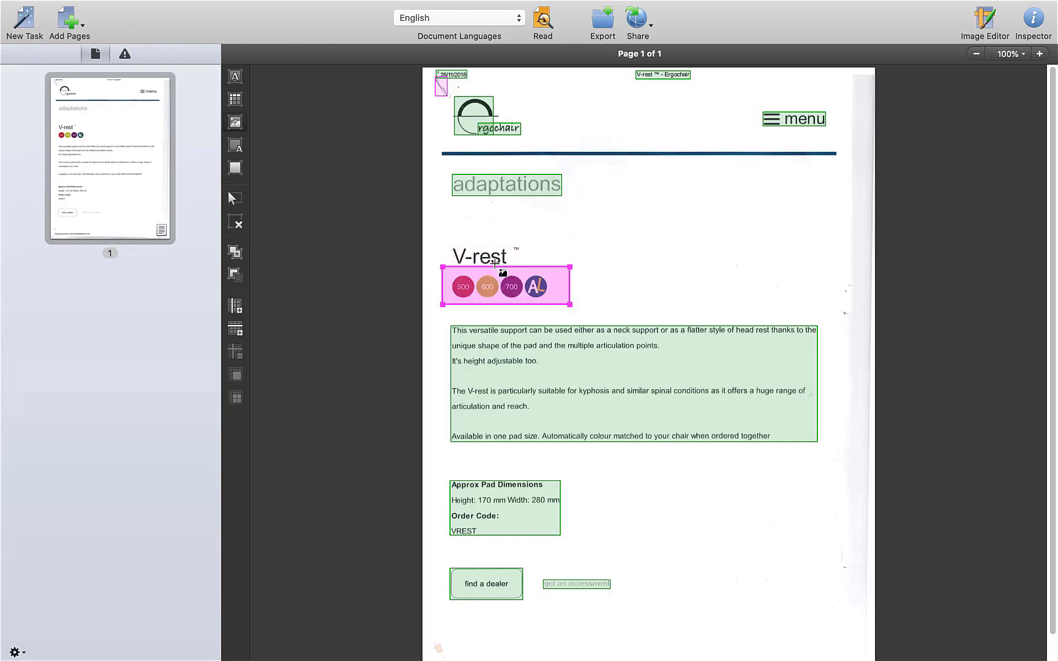
pyautogui.click(236, 78)
pyautogui.moveTo(437, 226); pyautogui.dragTo(545, 267)
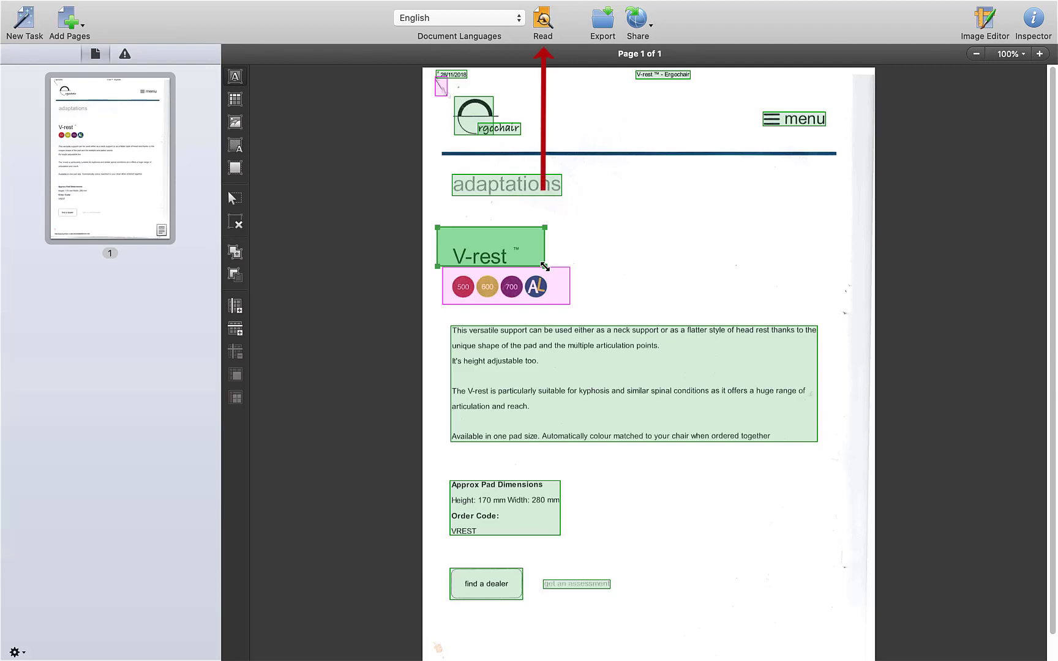
# Read the page with its corrected areas, and look at the Image Editor tools.
pyautogui.click(542, 19)
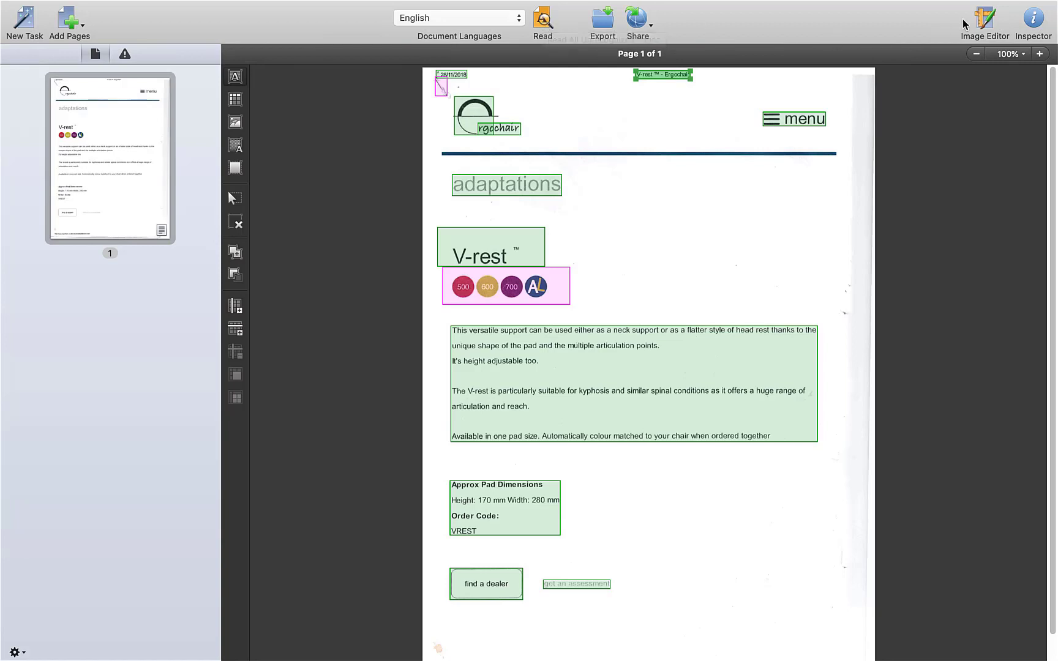
pyautogui.click(983, 21)
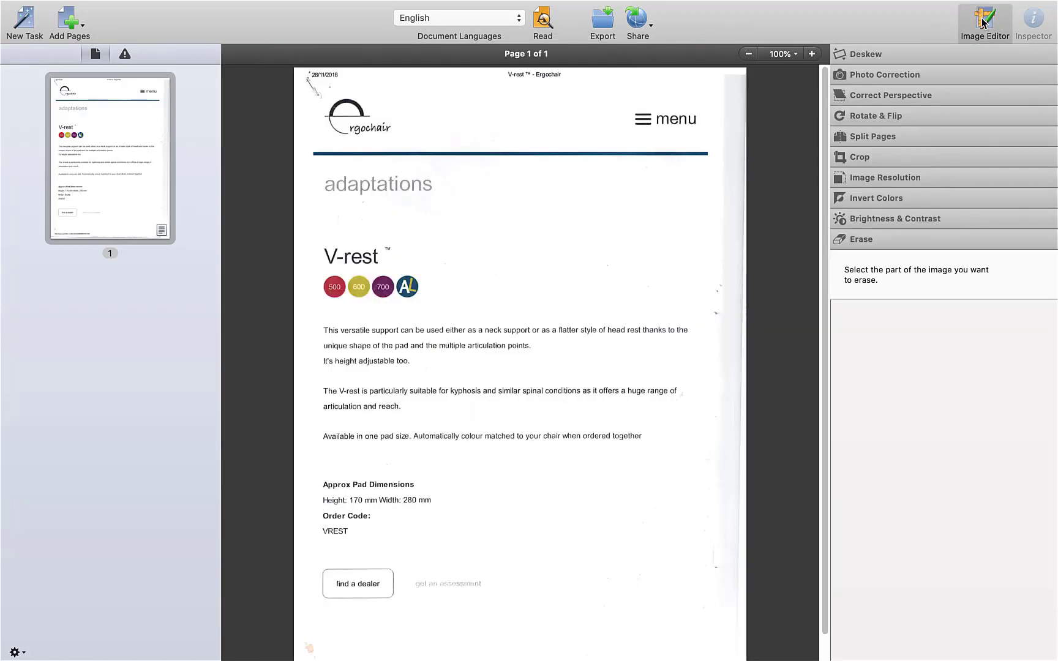
pyautogui.click(983, 22)
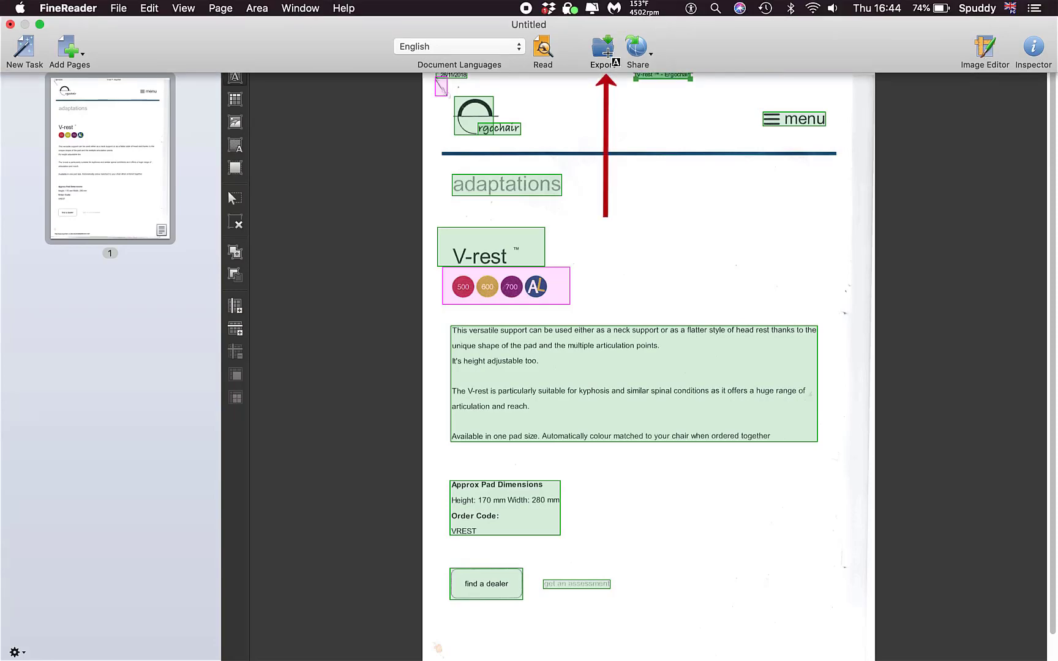
# Export the page as DOCX with the Editable copy layout and Automatic paper size, saved as Untitled.docx on the Desktop.
pyautogui.click(606, 55)
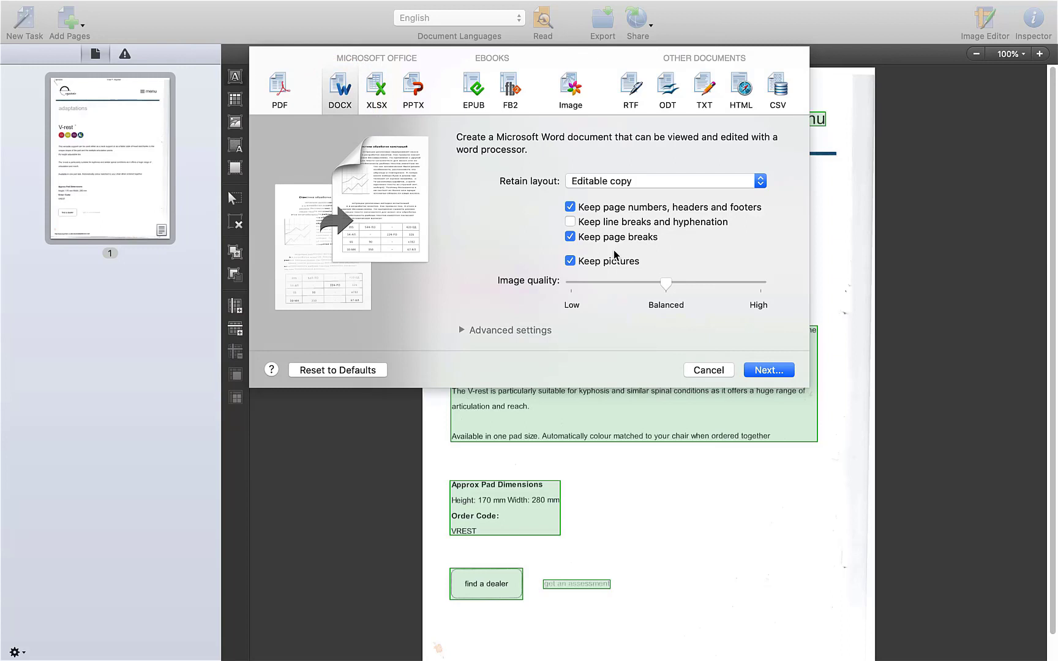
pyautogui.click(461, 330)
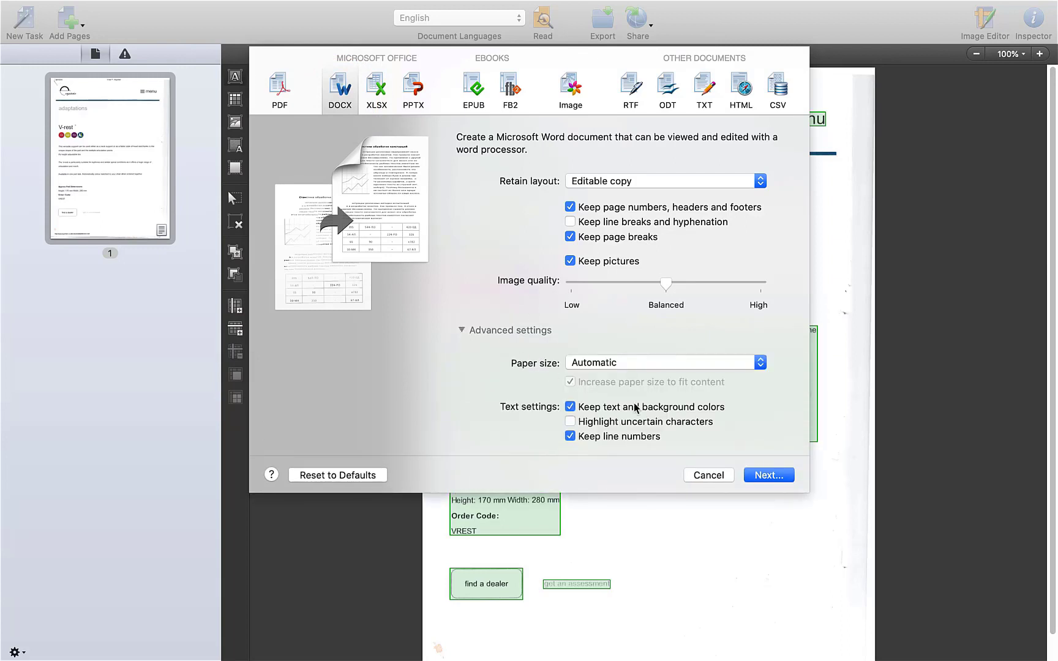
pyautogui.click(757, 475)
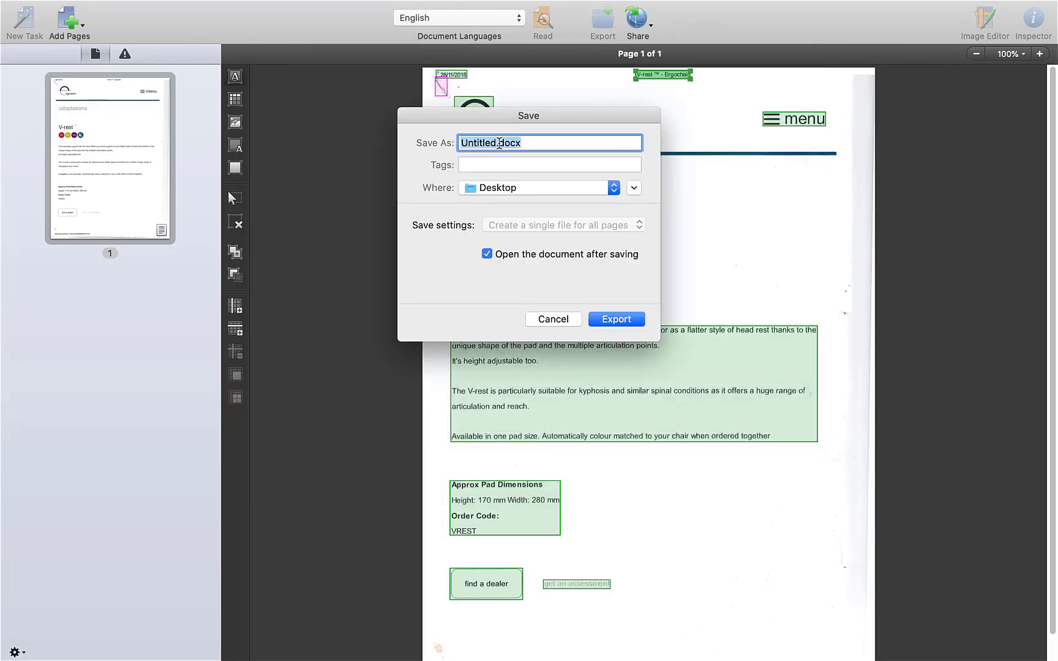
pyautogui.click(612, 316)
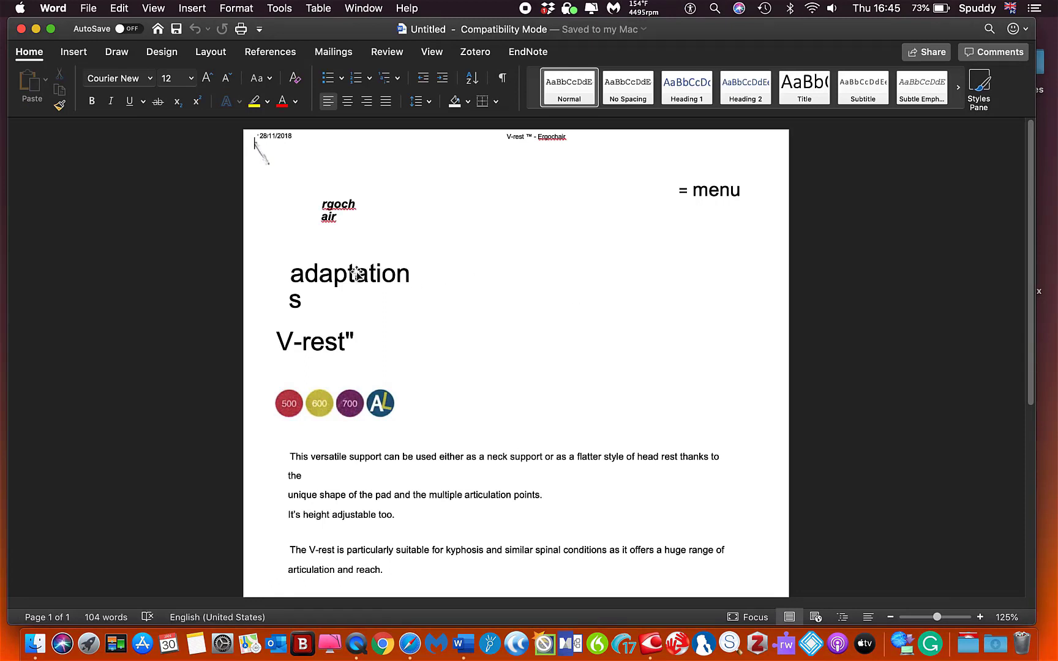
# Inspect the adaptations and V-rest text boxes in the exported Word document, close it, and switch back to FineReader.
pyautogui.click(302, 273)
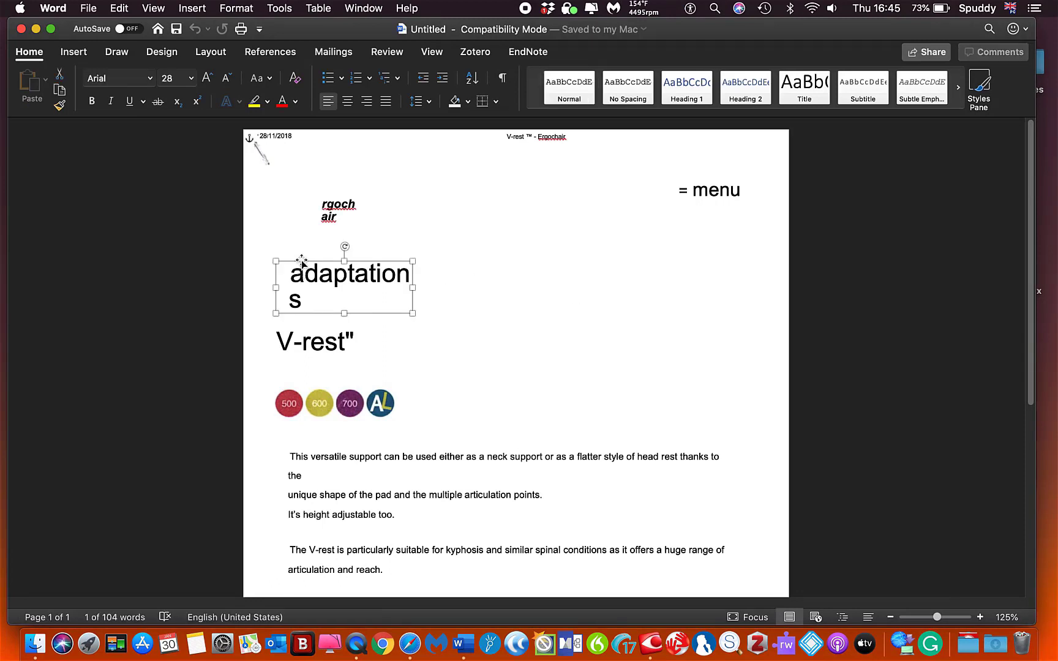
pyautogui.click(335, 209)
pyautogui.click(324, 401)
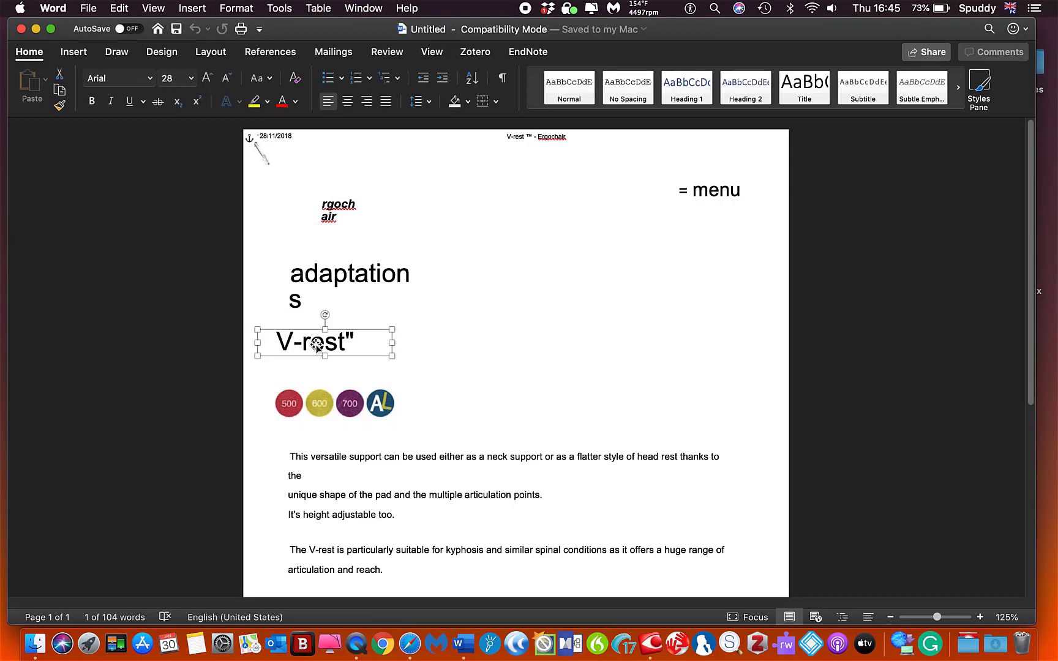
pyautogui.click(22, 30)
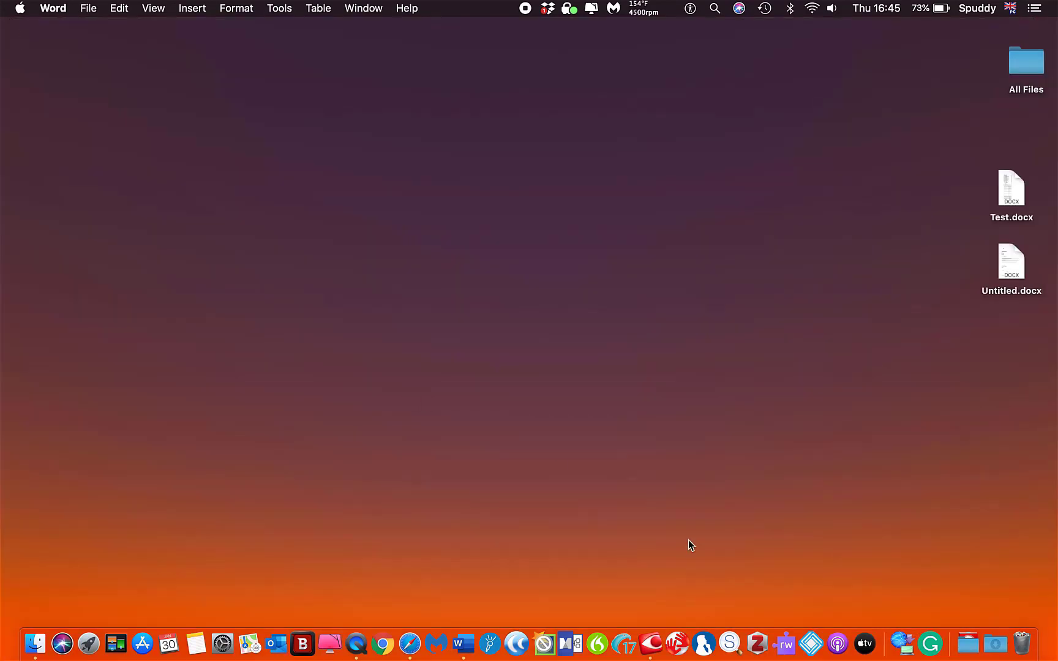
pyautogui.click(656, 633)
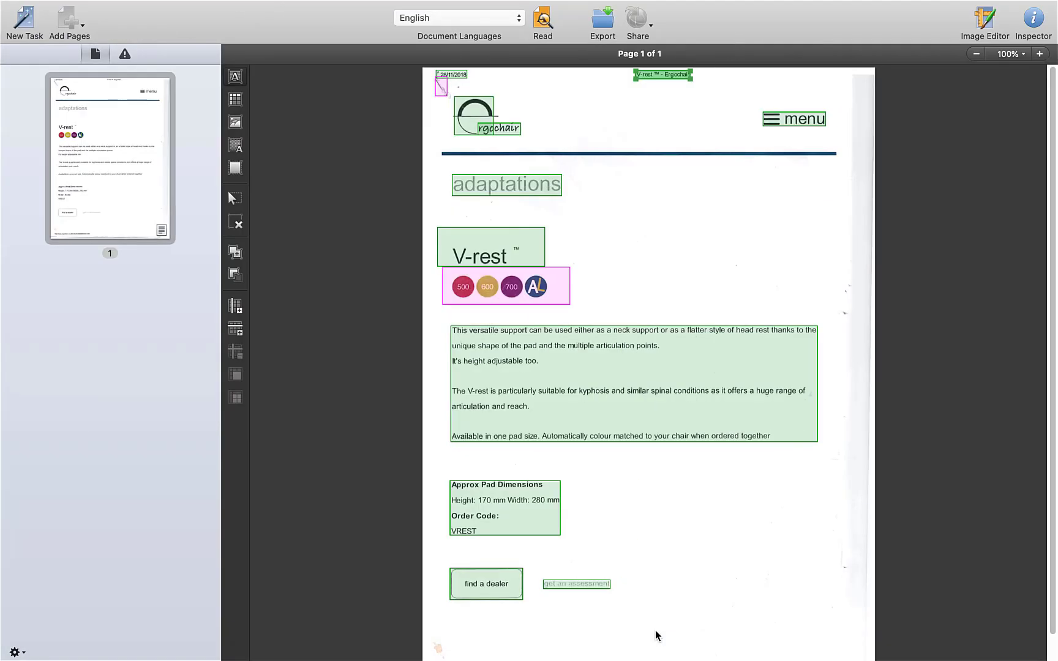